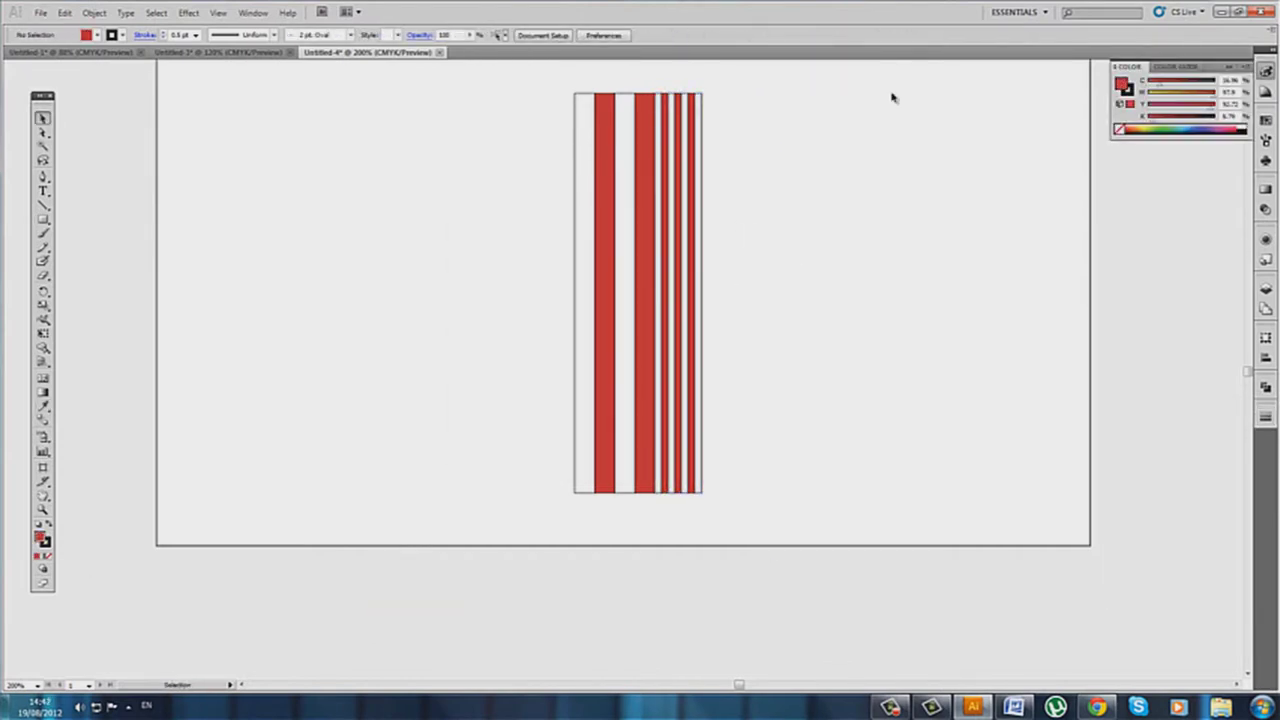
# Select the thin stripes on the right and start an Arc warp on them.
pyautogui.moveTo(893, 97); pyautogui.dragTo(660, 300)
pyautogui.click(188, 12)
pyautogui.click(360, 200)
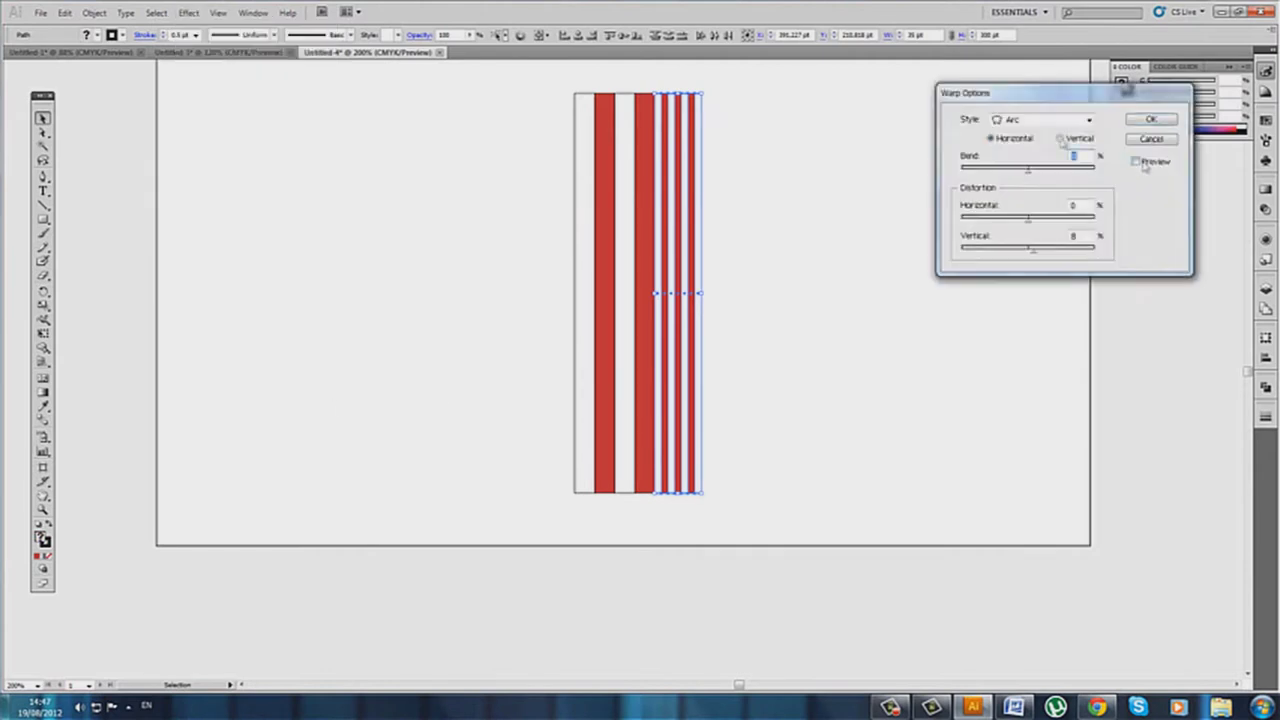
# Apply an Arch warp with about 26% bend to the wide red stripes.
pyautogui.moveTo(1100, 88); pyautogui.dragTo(1040, 133)
pyautogui.click(1032, 164)
pyautogui.click(1000, 203)
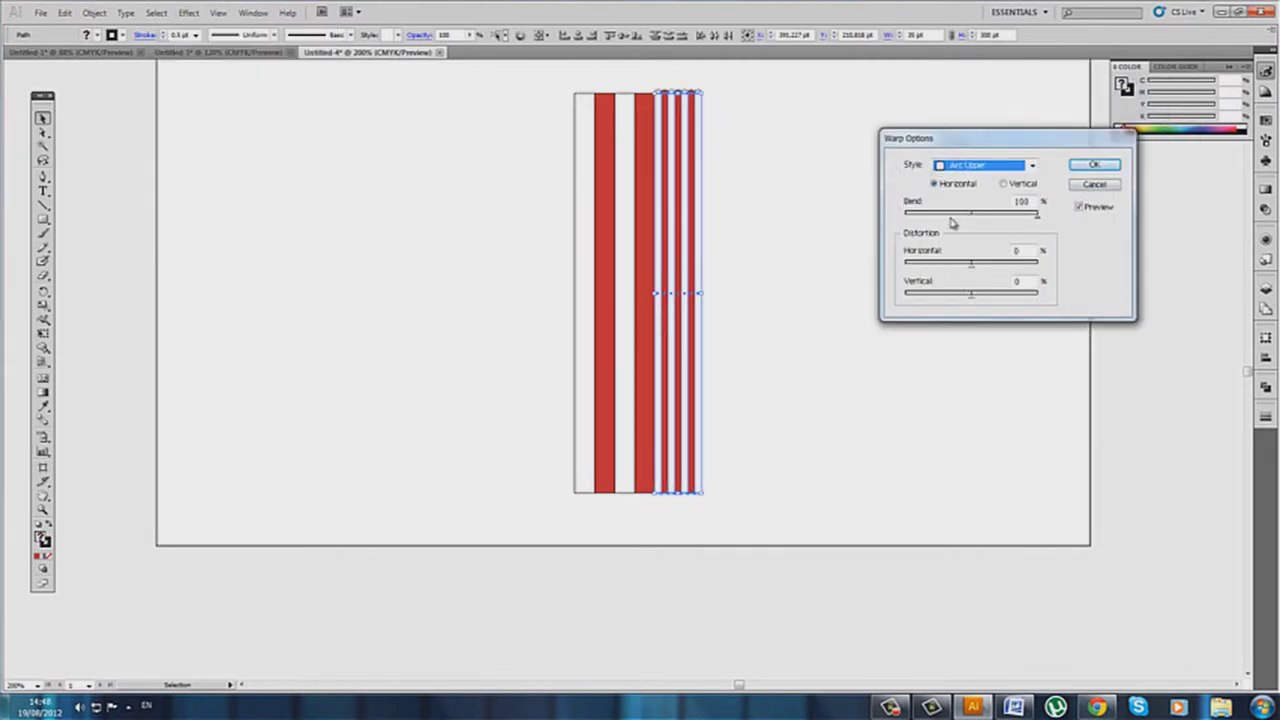
pyautogui.click(1043, 119)
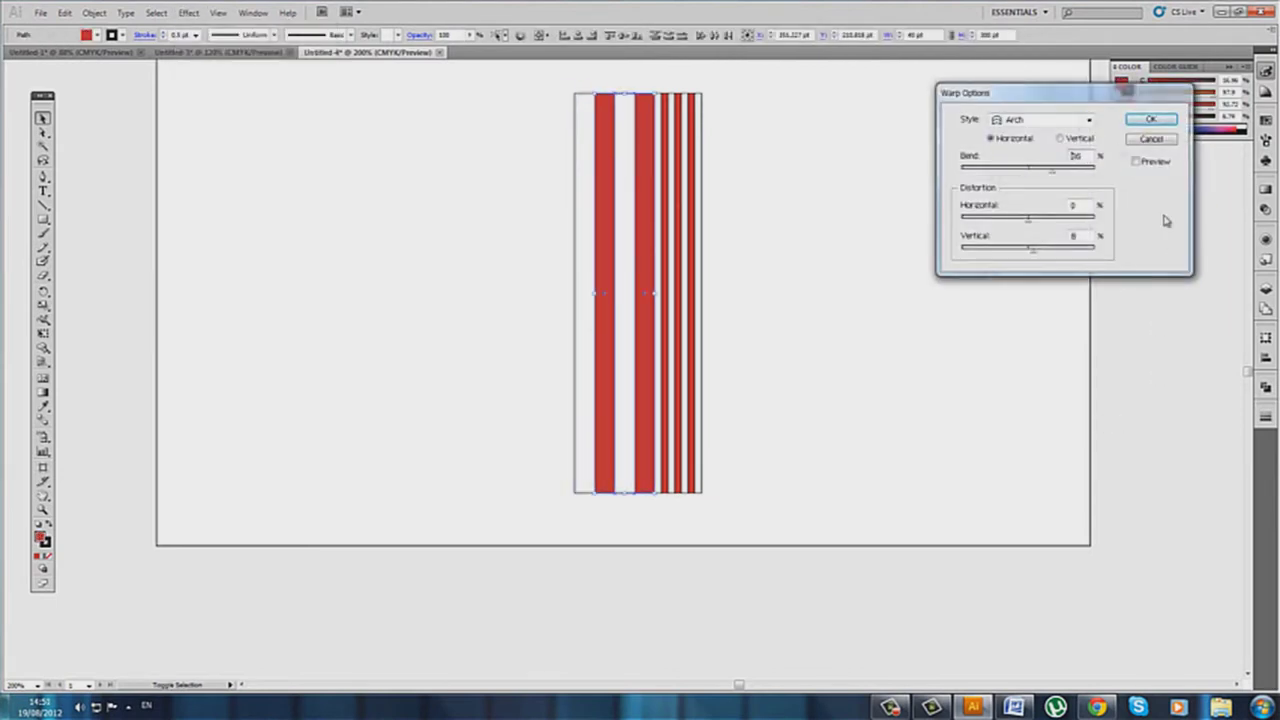
pyautogui.click(1151, 120)
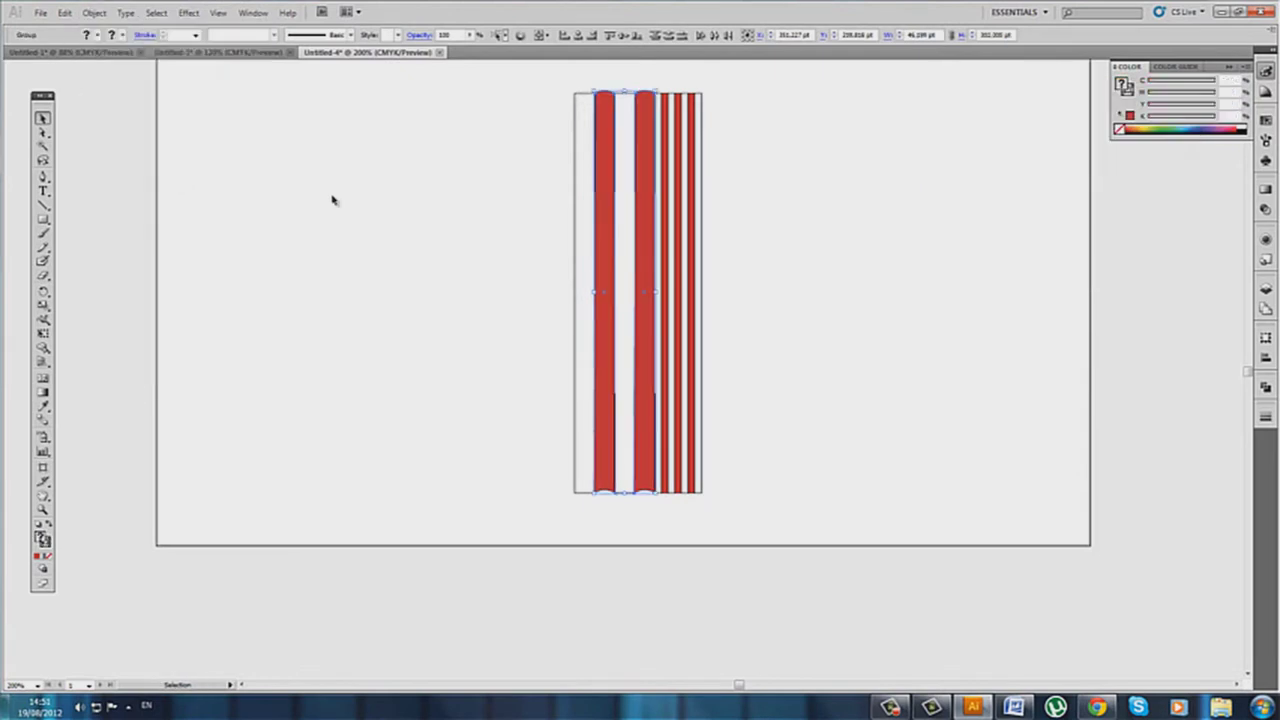
# Give the thin stripes a 75% Arch warp, then select and group all stripes.
pyautogui.click(729, 157)
pyautogui.click(671, 203)
pyautogui.click(588, 158)
pyautogui.click(700, 120)
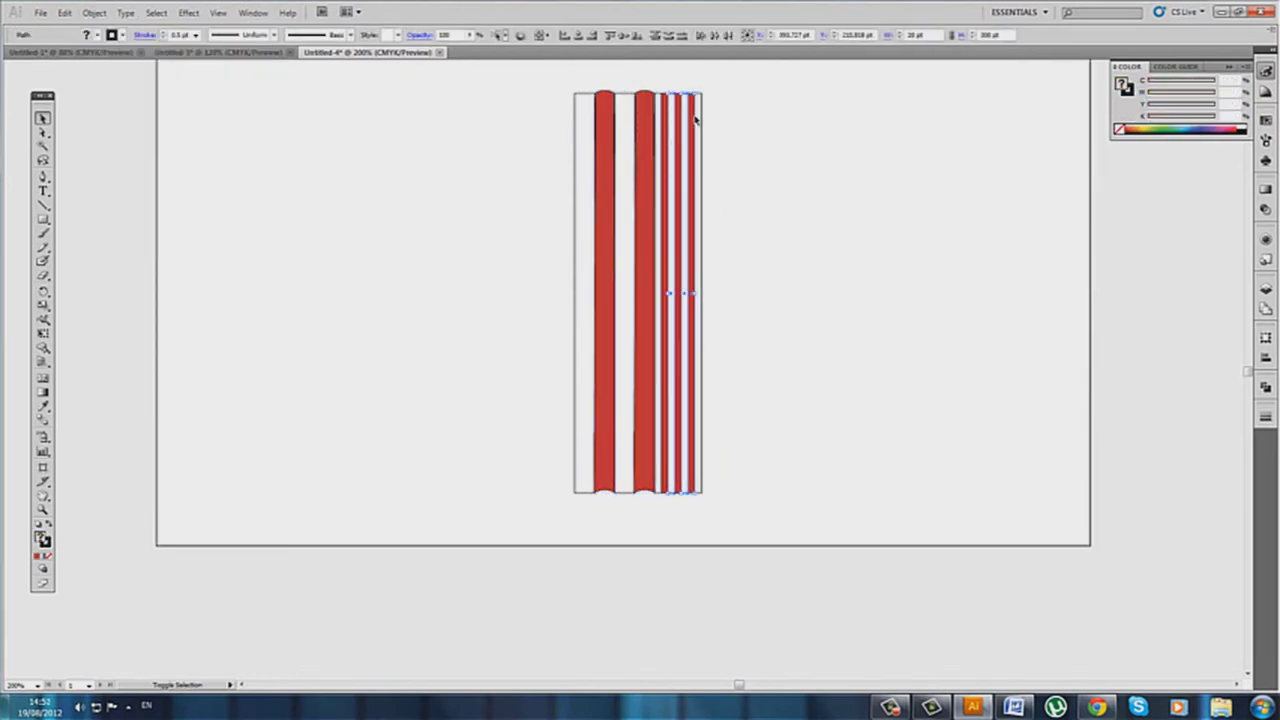
pyautogui.hotkey('ctrl', 'alt', 'shift', 'e')
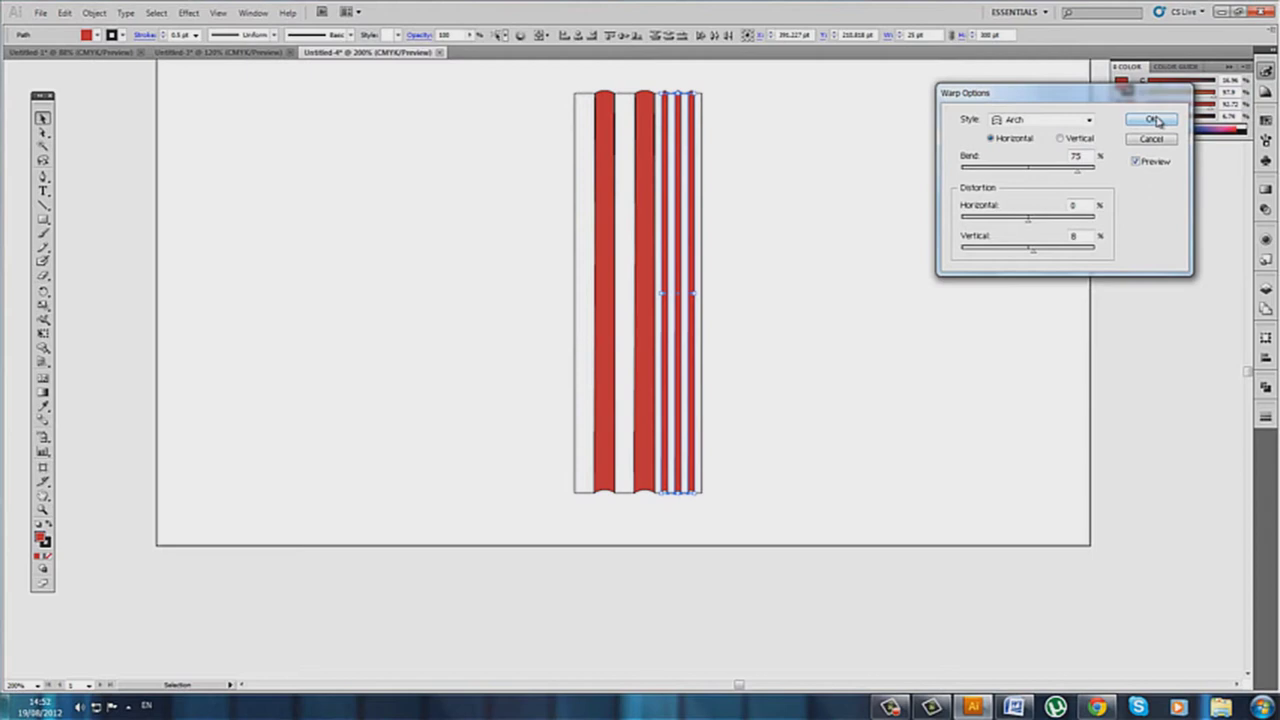
pyautogui.click(1155, 120)
pyautogui.hotkey('ctrl', 'g')
pyautogui.hotkey('ctrl', 'a')
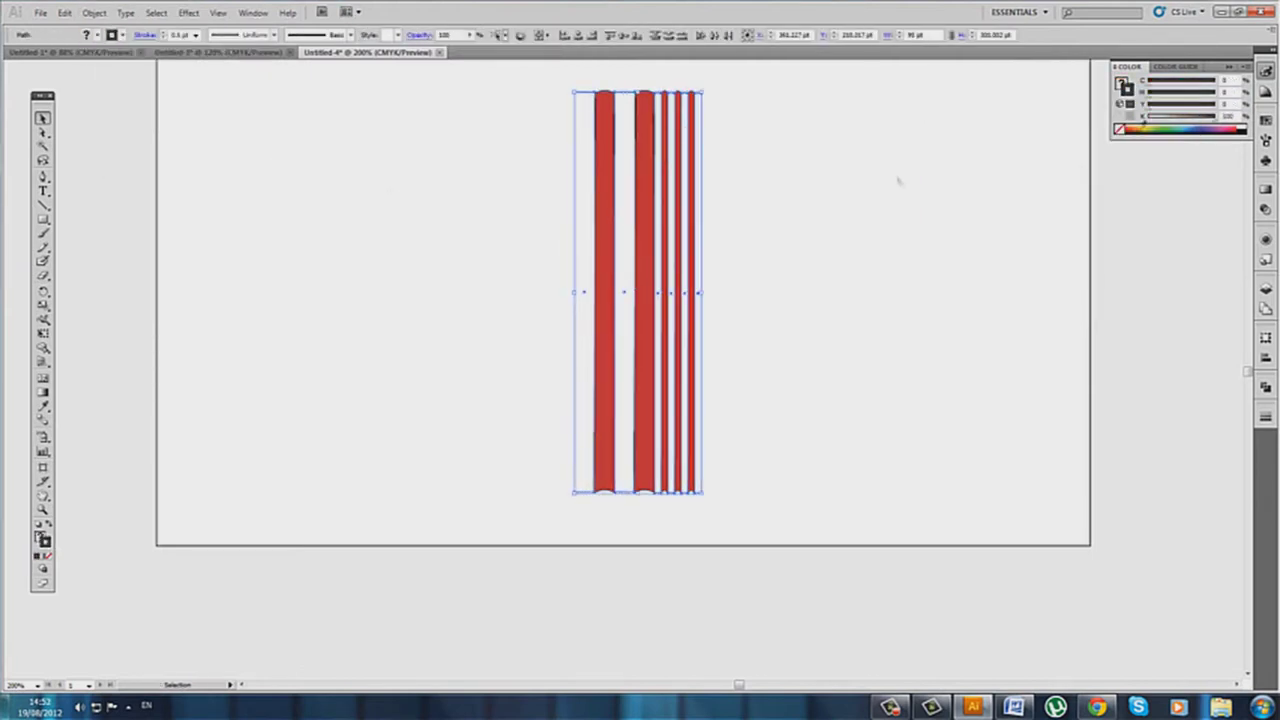
pyautogui.click(1089, 118)
pyautogui.moveTo(715, 512); pyautogui.dragTo(760, 520)
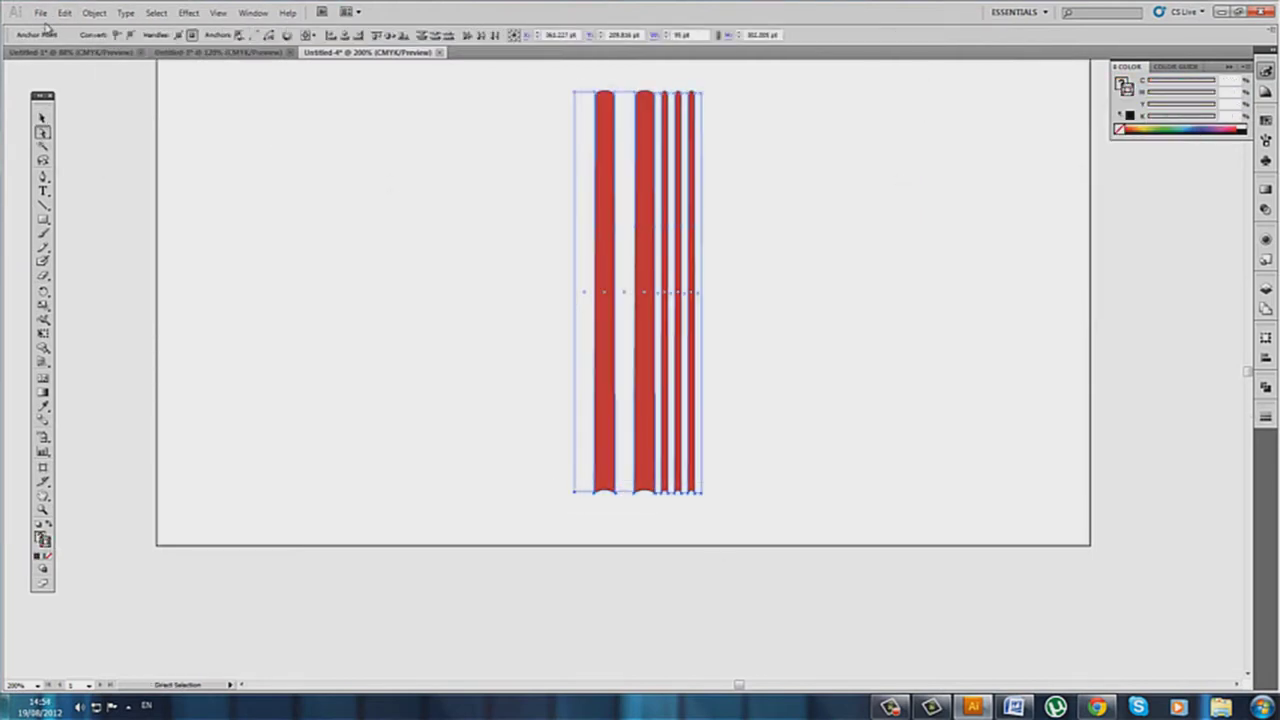
pyautogui.click(64, 12)
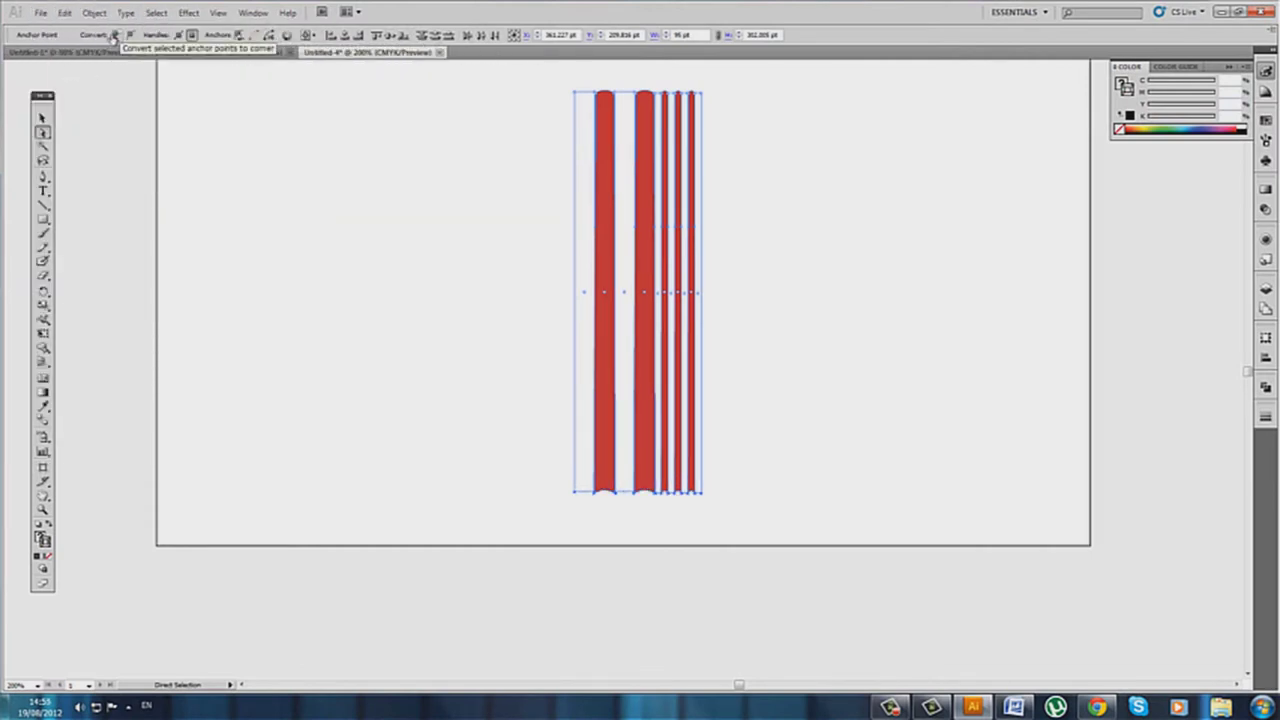
pyautogui.click(130, 35)
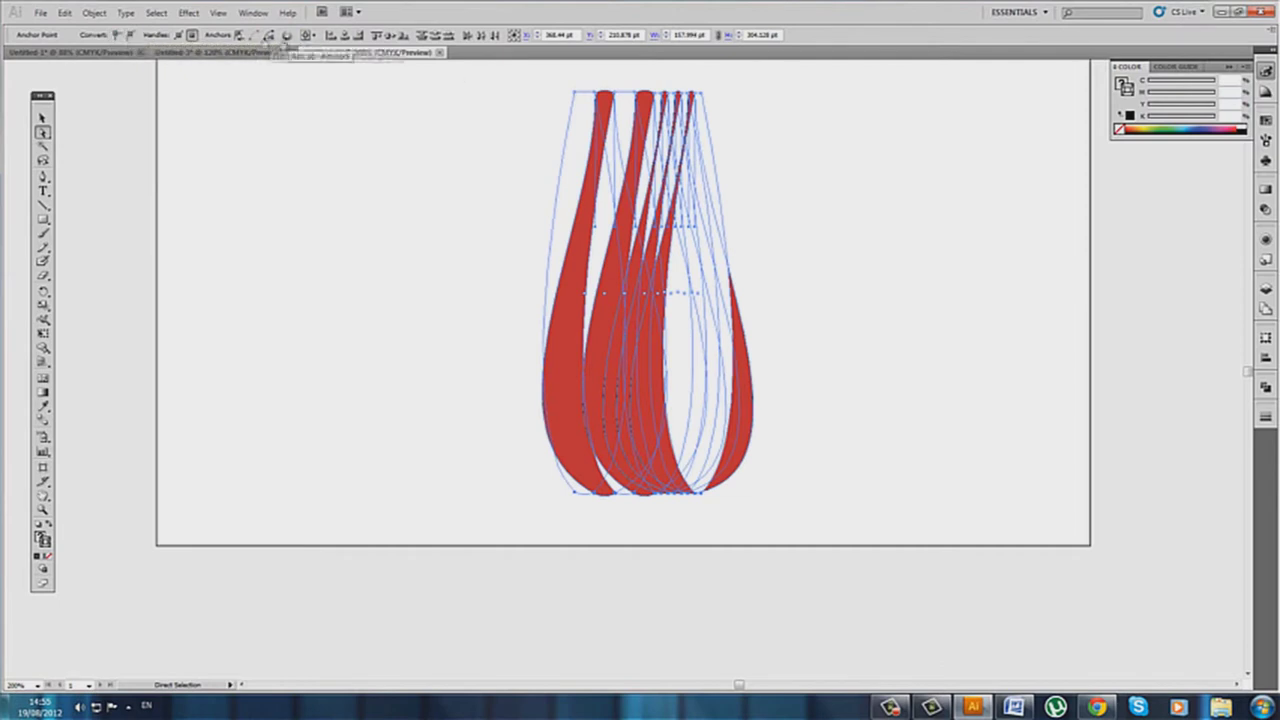
pyautogui.hotkey('ctrl', 'z')
pyautogui.click(799, 244)
pyautogui.hotkey('ctrl', 'z')
pyautogui.click(507, 151)
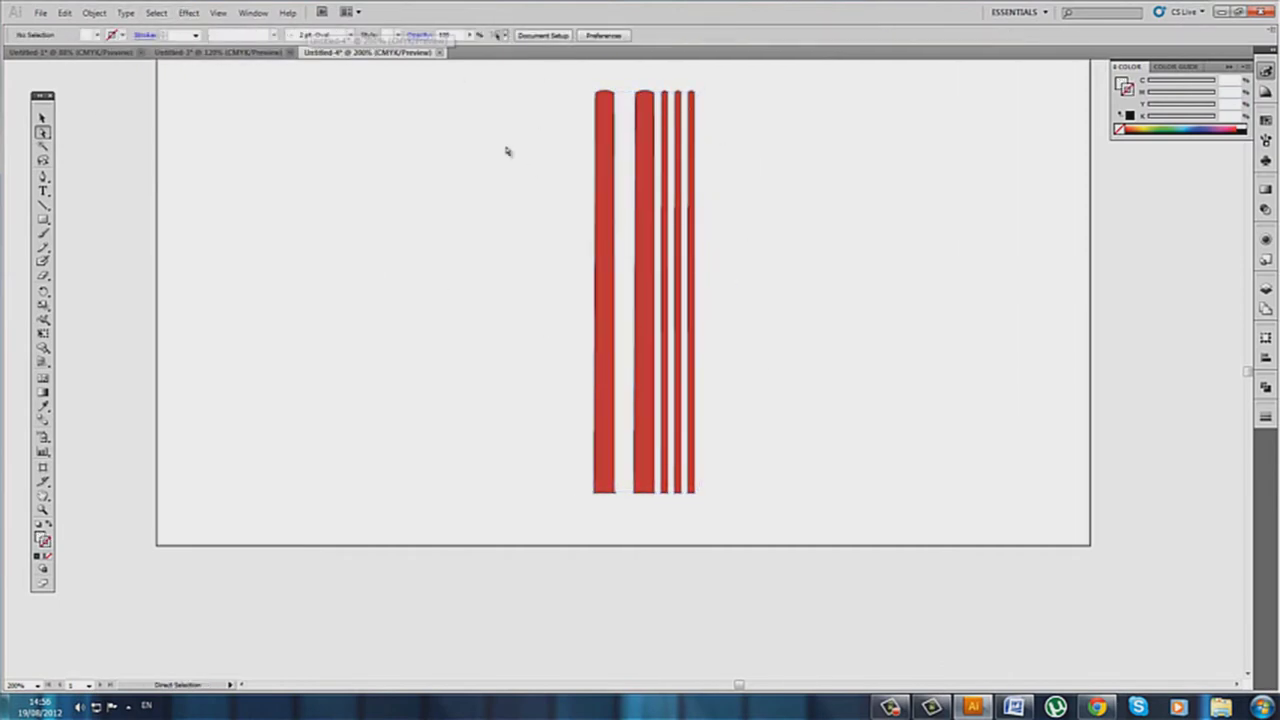
pyautogui.hotkey('ctrl', 'a')
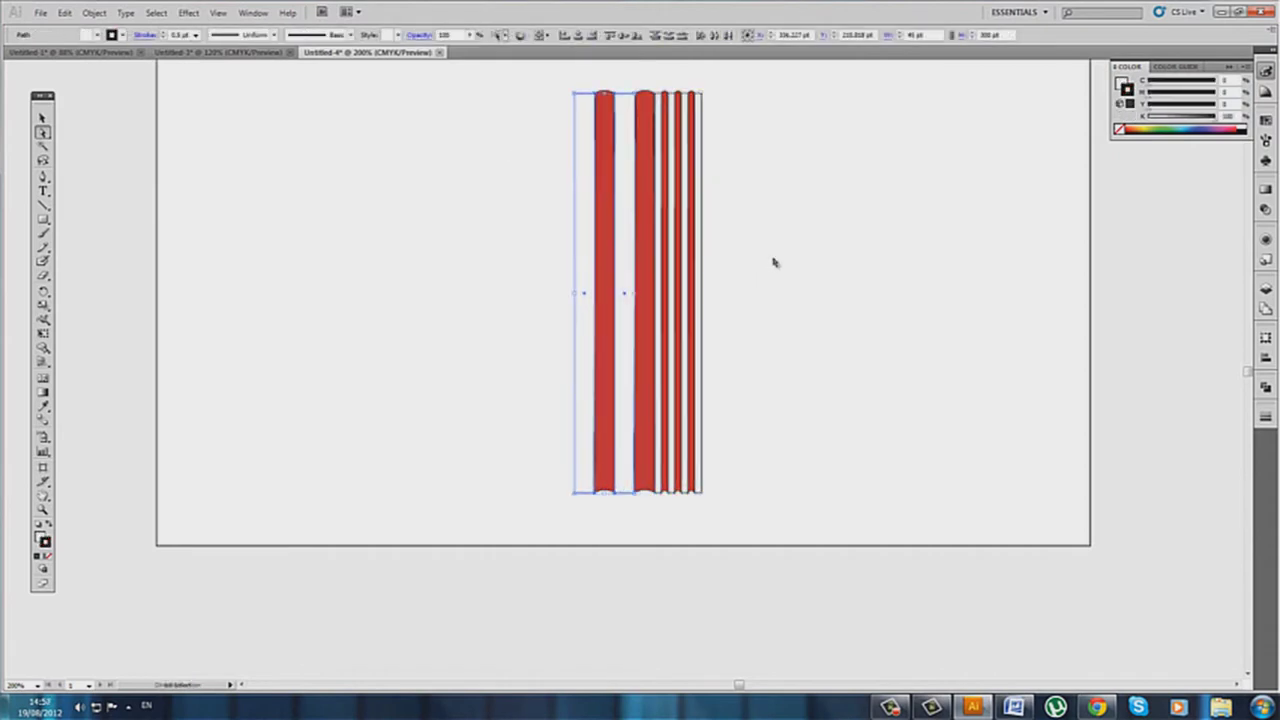
# Reapply the Arch warp so all stripes get arched tops.
pyautogui.hotkey('shift', 'F6')
pyautogui.click(188, 12)
pyautogui.click(380, 180)
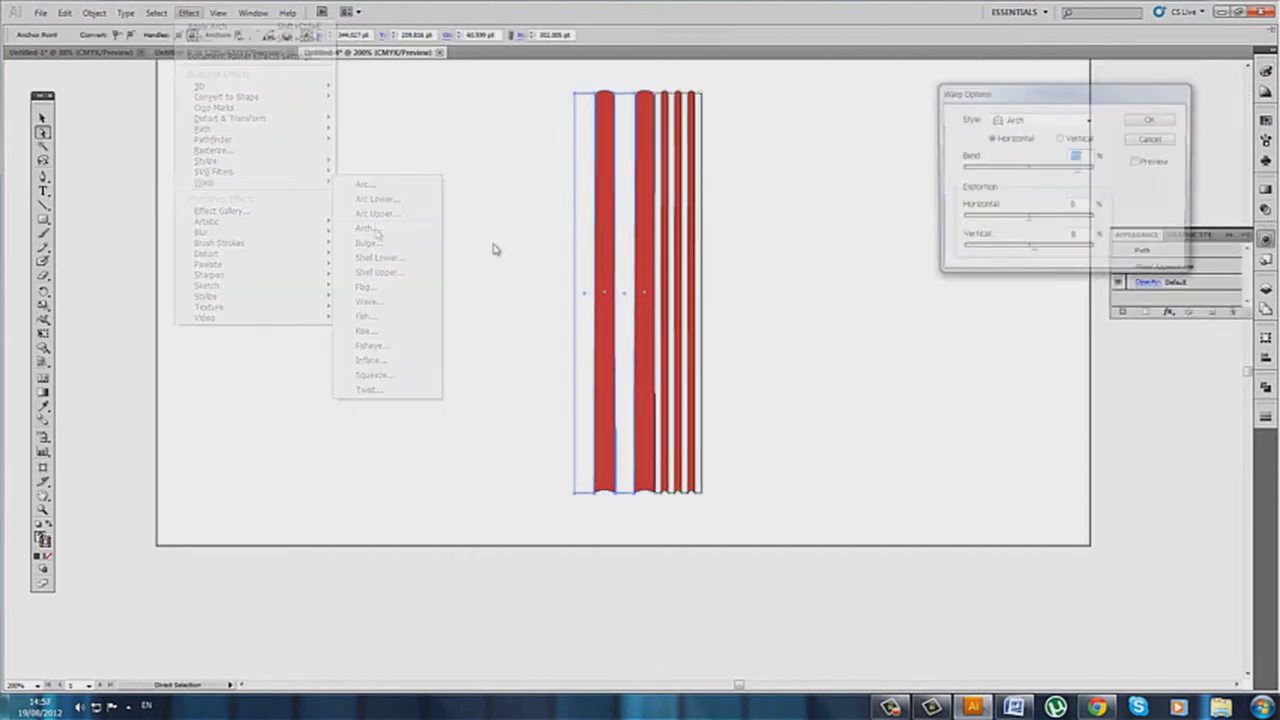
pyautogui.click(1150, 122)
pyautogui.click(188, 12)
pyautogui.click(1150, 200)
# Warp the three thin stripes with an Arc at -20% horizontal distortion.
pyautogui.moveTo(757, 80); pyautogui.dragTo(657, 200)
pyautogui.click(188, 12)
pyautogui.click(385, 230)
pyautogui.click(1150, 118)
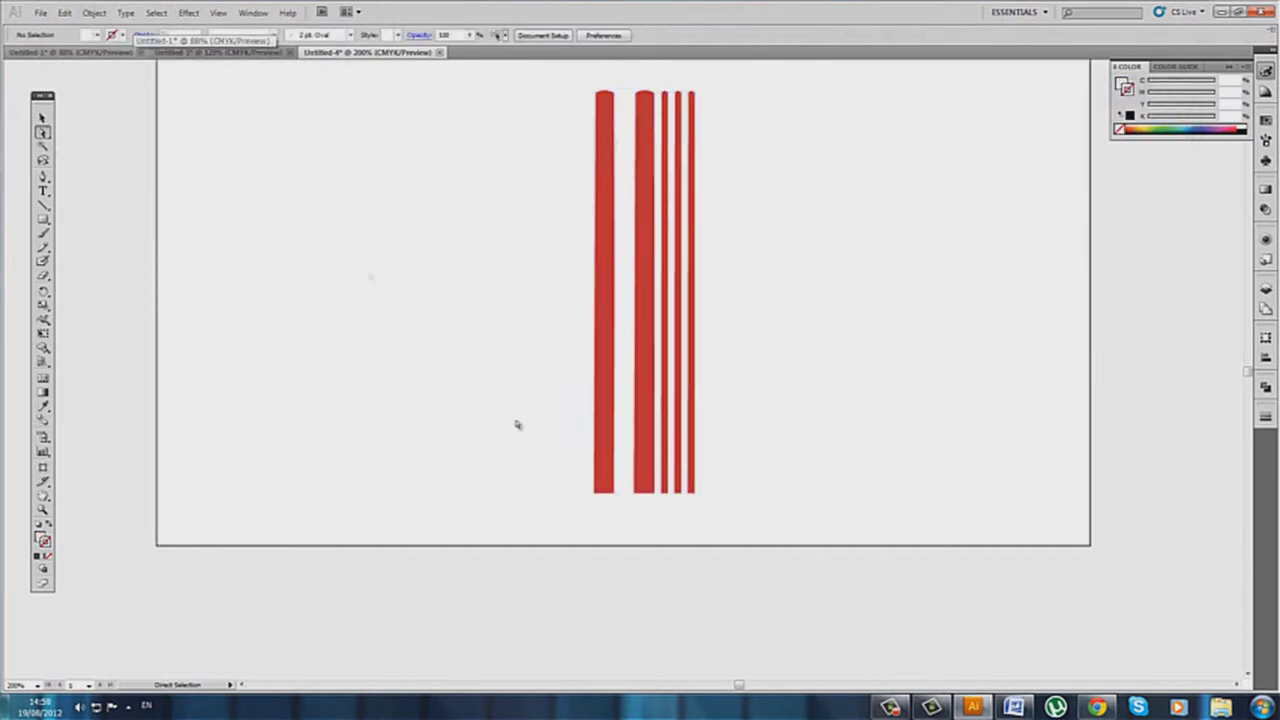
pyautogui.hotkey('ctrl', 'z')
pyautogui.hotkey('ctrl', 'alt', 'shift', 'e')
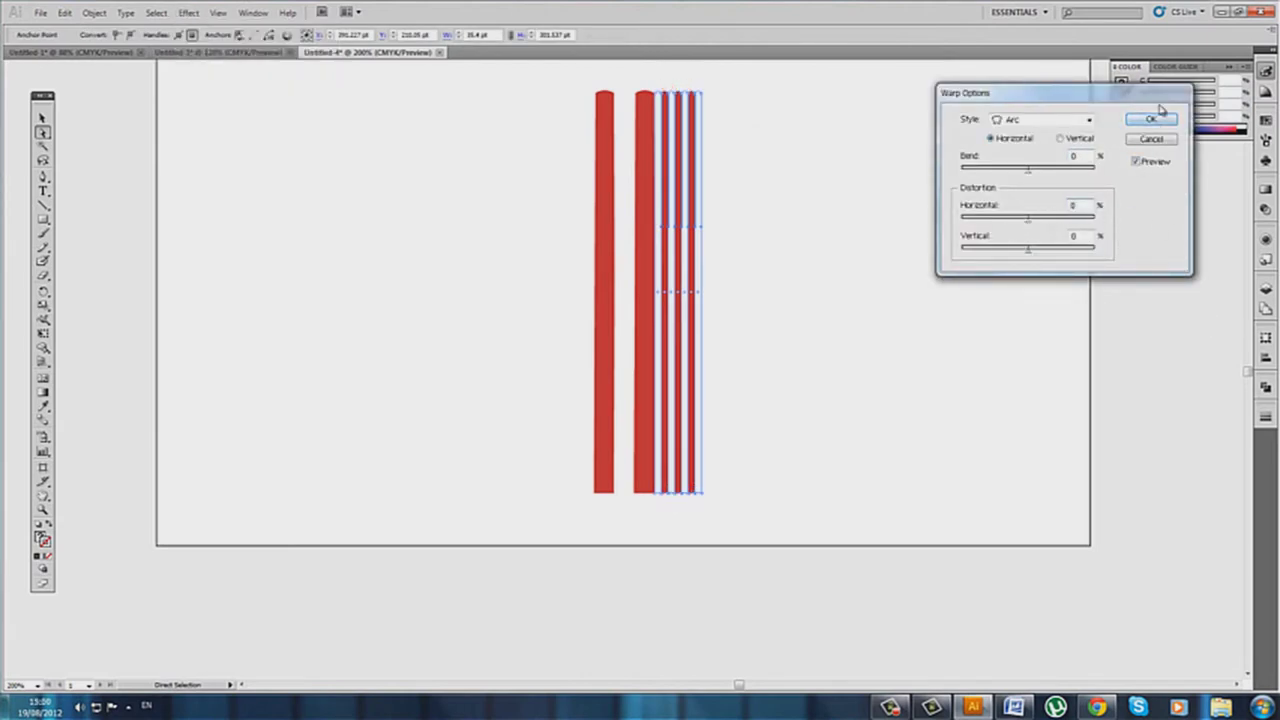
pyautogui.write('-2')
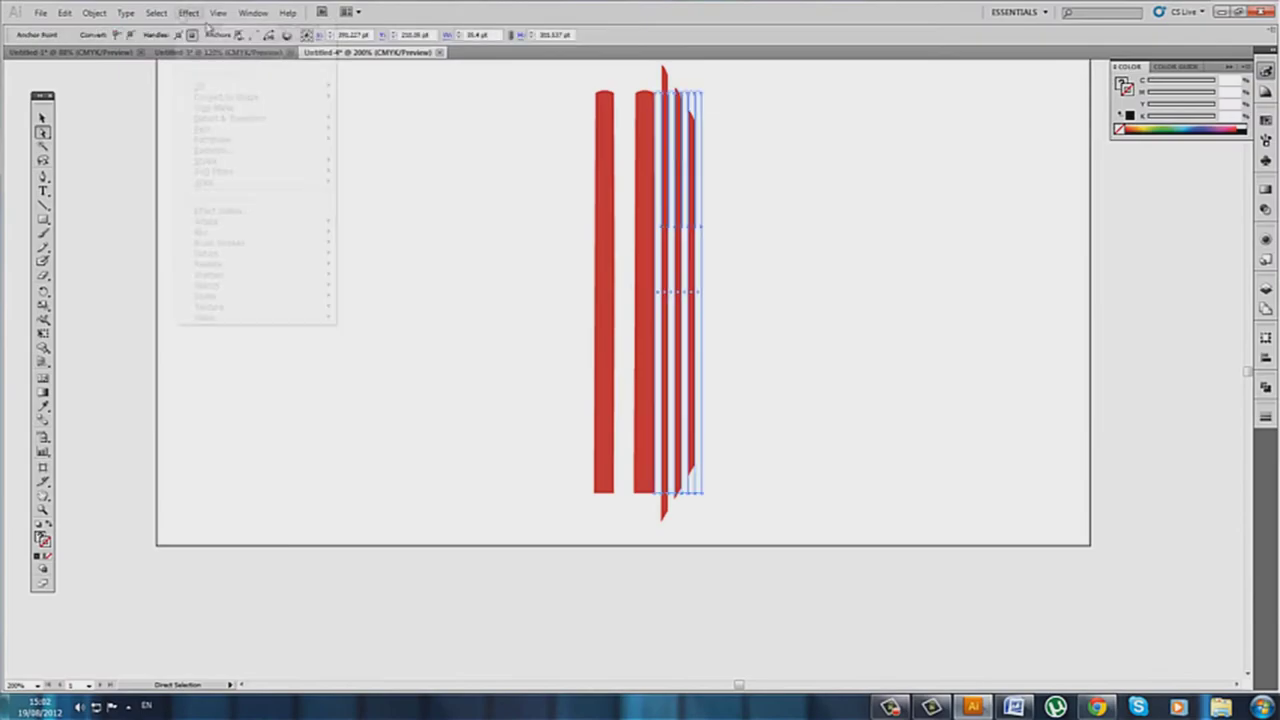
pyautogui.click(1161, 142)
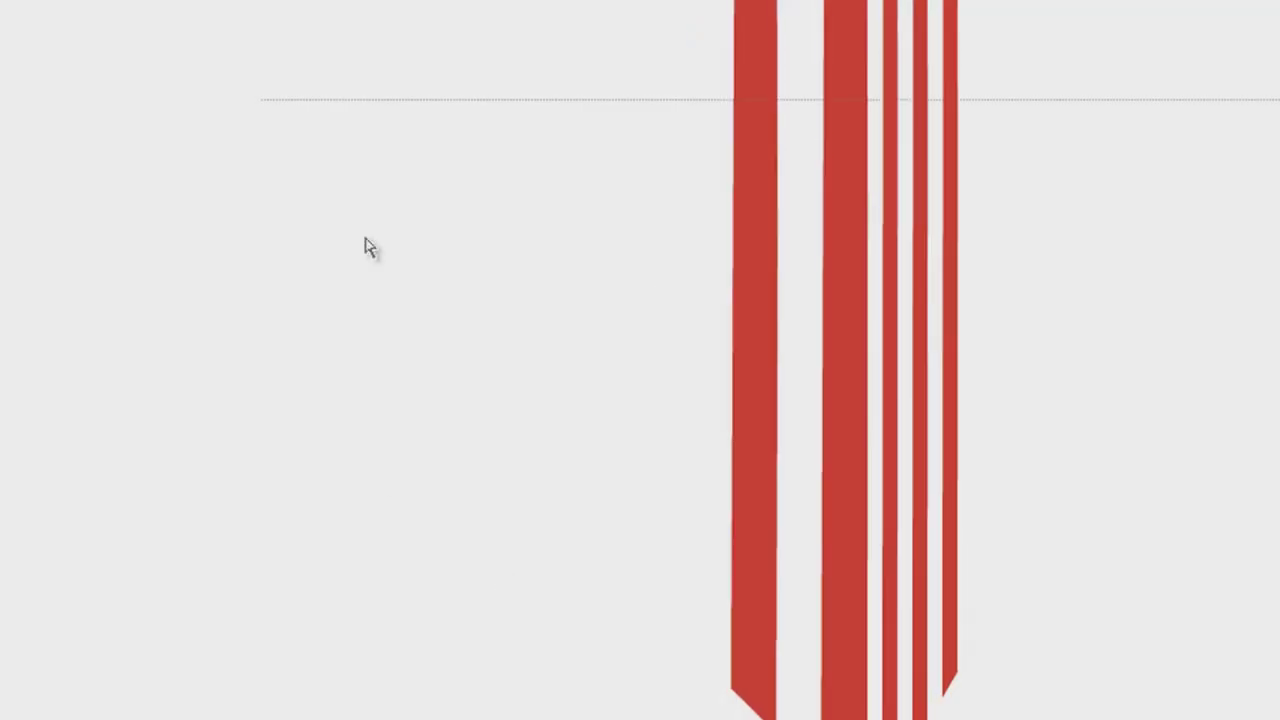
# Group the warped stripes into the black-outlined box shape.
pyautogui.rightClick(770, 106)
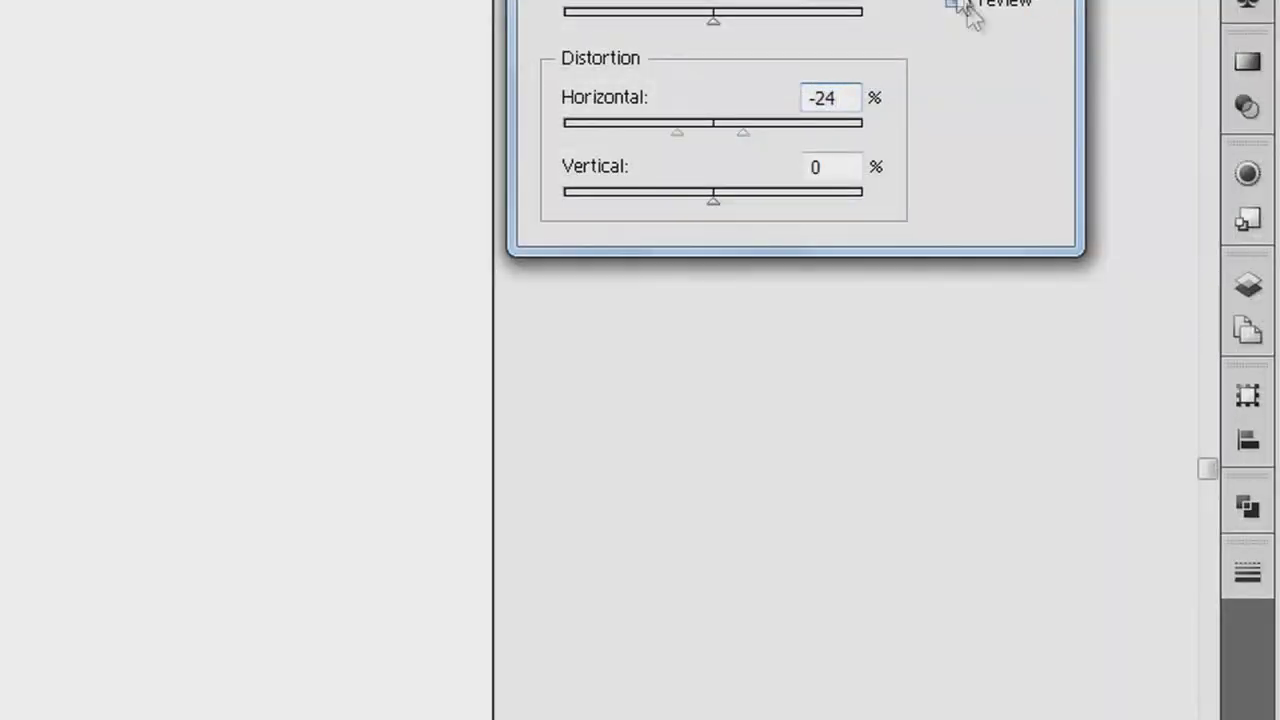
pyautogui.rightClick(690, 190)
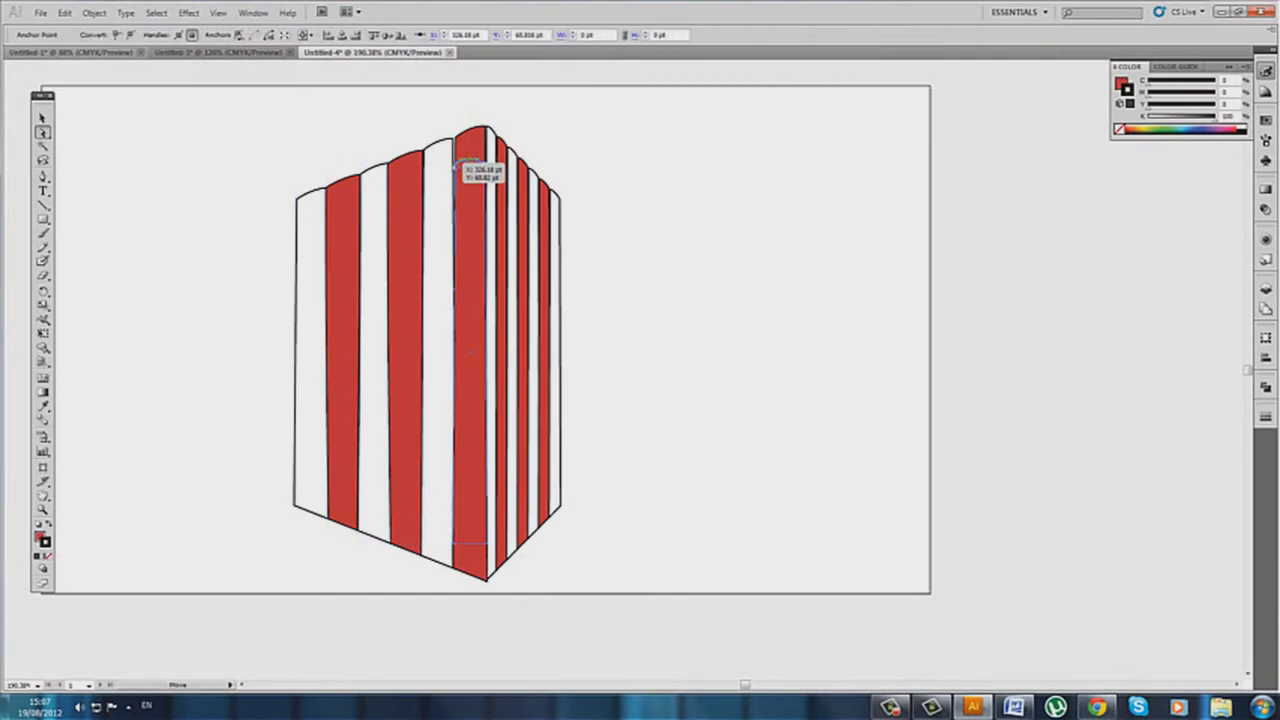
# Apply a Bulge warp with -10% bend to both stripe groups of the box.
pyautogui.keyDown('shift'); pyautogui.click(556, 232); pyautogui.keyUp('shift')
pyautogui.press('a')
pyautogui.click(461, 164)
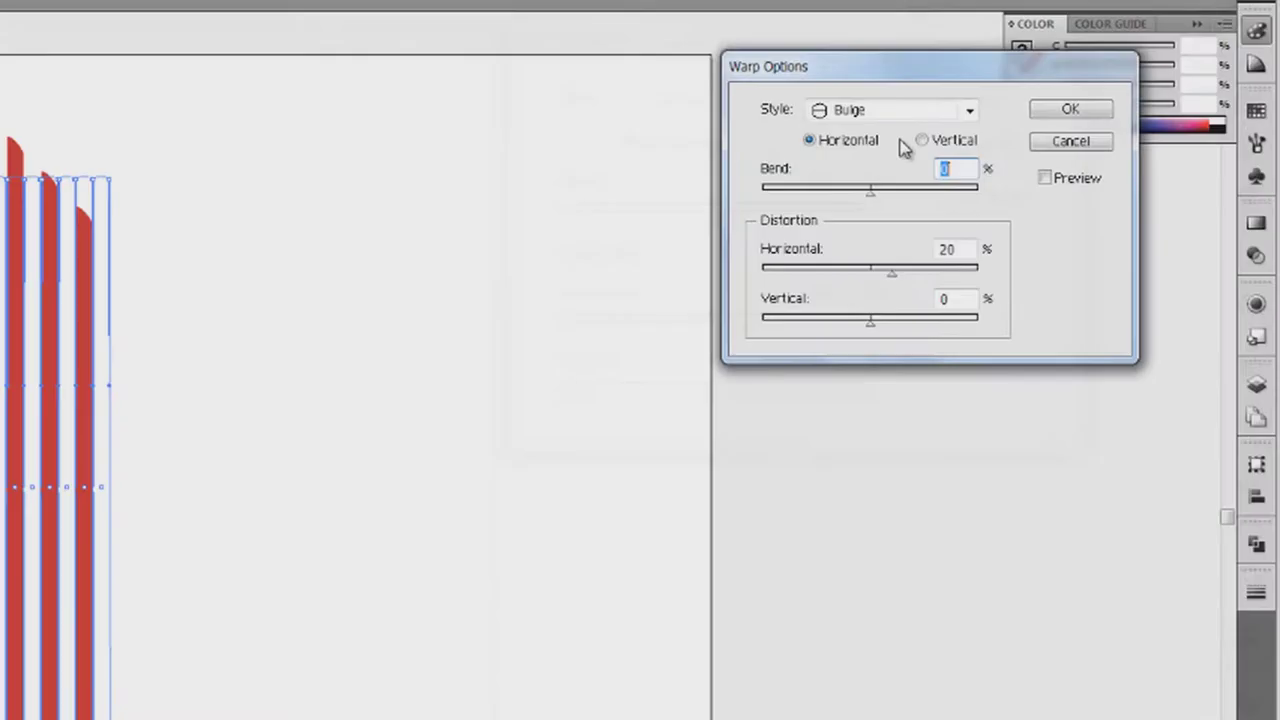
pyautogui.press('Tab')
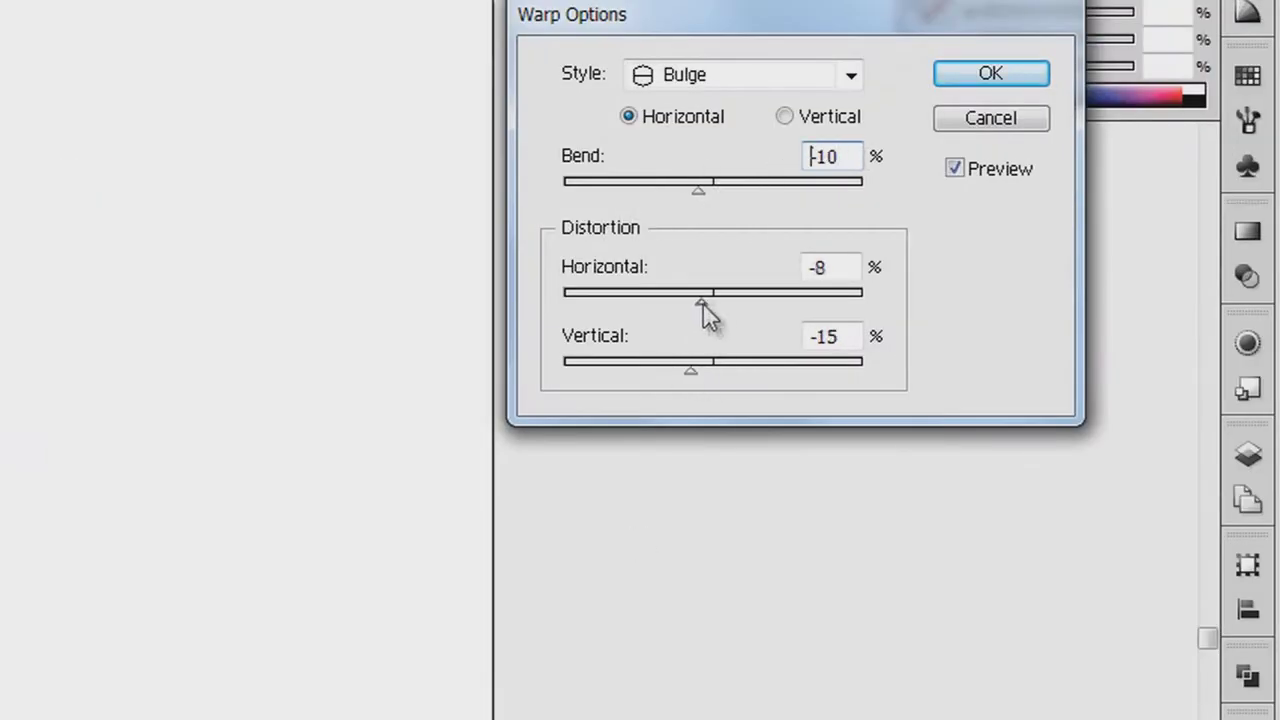
pyautogui.click(820, 74)
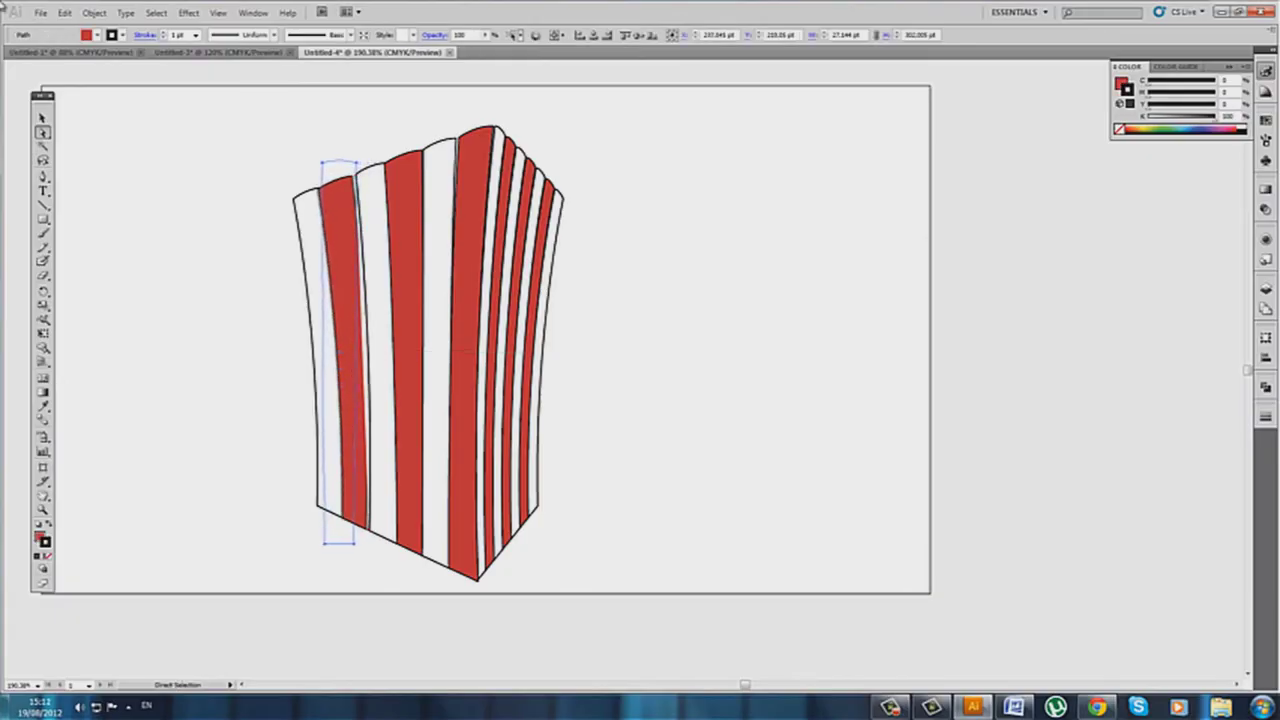
# Inspect the stripe group's paths in the Layers panel and select the box artwork.
pyautogui.click(1158, 311)
pyautogui.click(1200, 310)
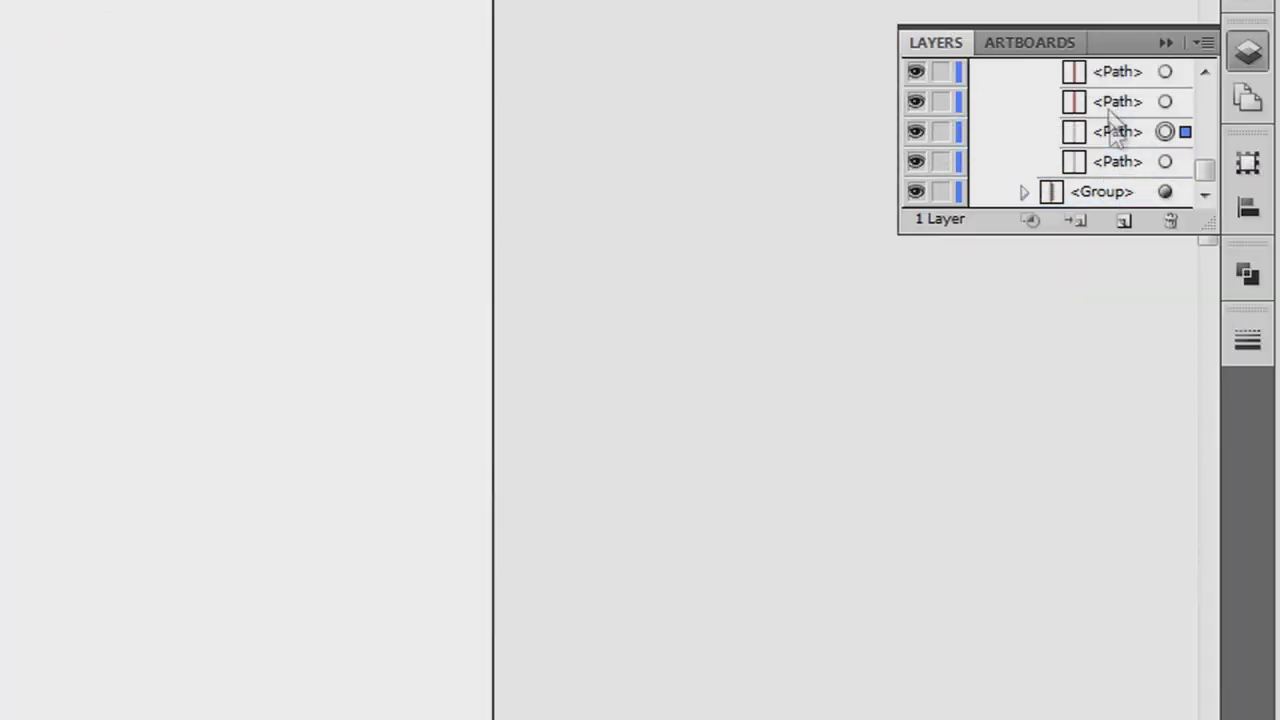
pyautogui.scroll(-5, 480, 340)
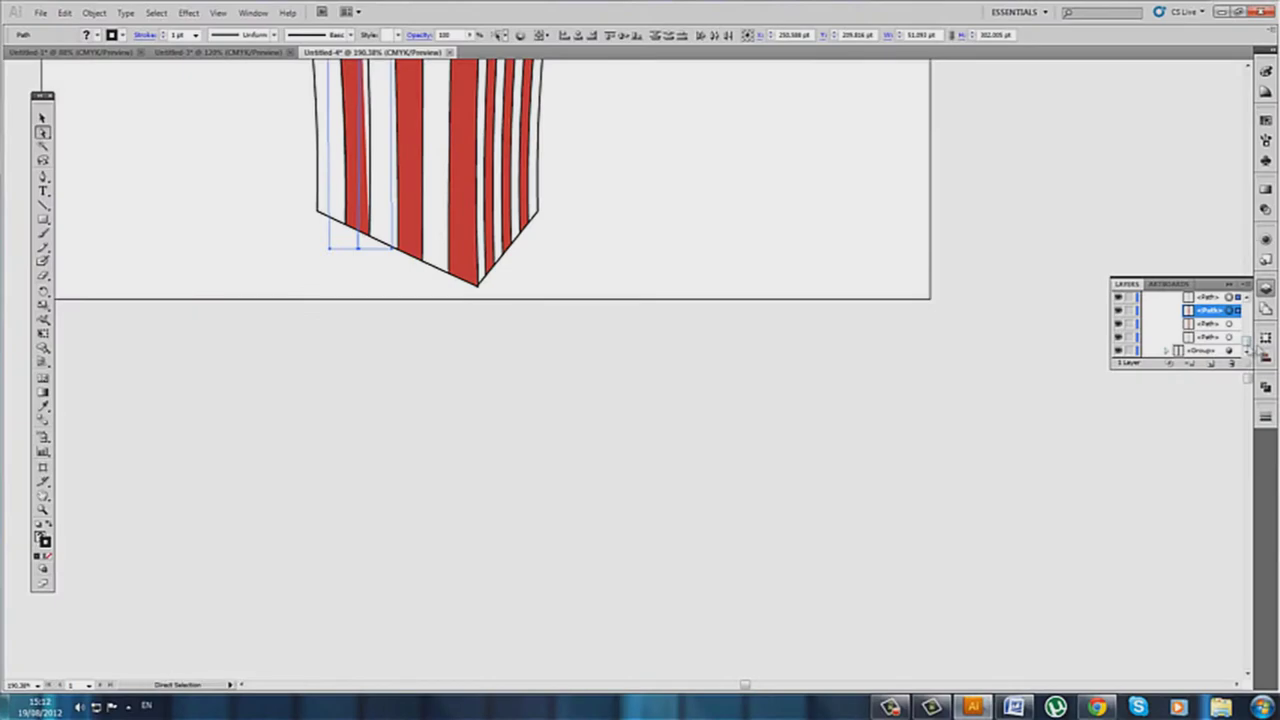
pyautogui.scroll(5, 480, 340)
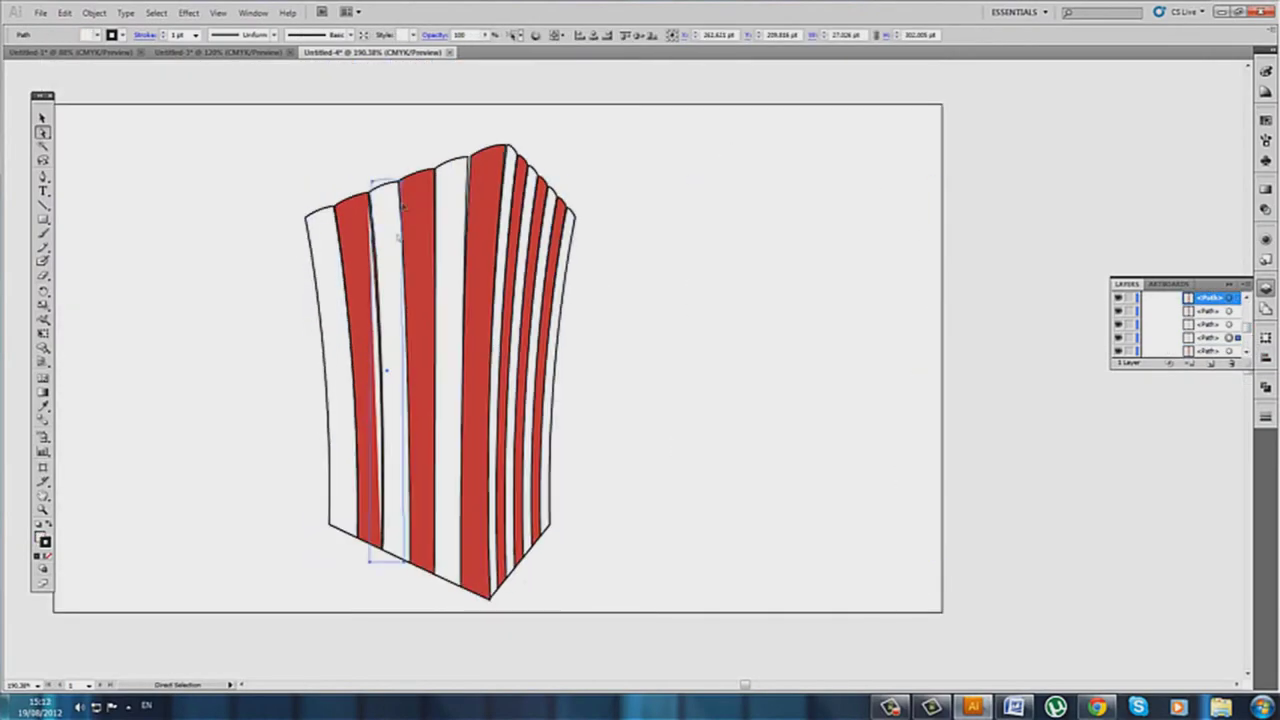
pyautogui.click(480, 483)
pyautogui.click(257, 191)
# Group all the box artwork and hide the black outlines and white stripes.
pyautogui.hotkey('ctrl', 'a')
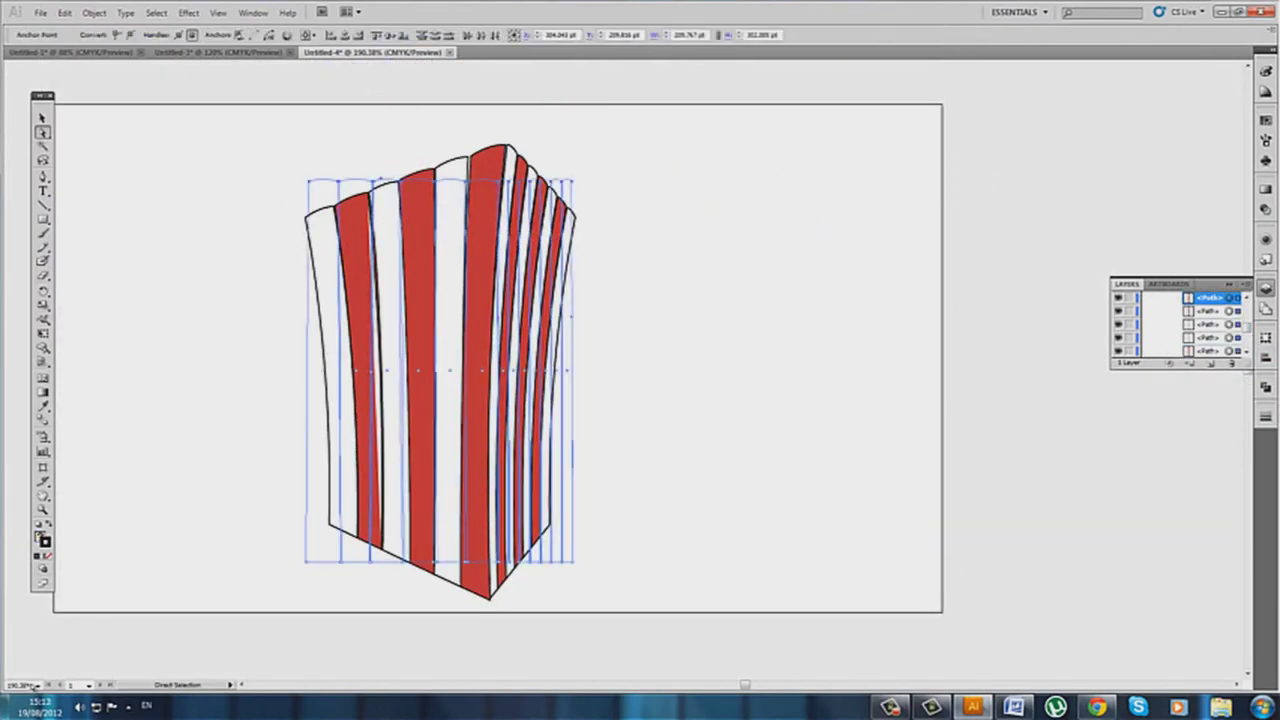
pyautogui.press('v')
pyautogui.hotkey('ctrl', 'g')
pyautogui.press('/')
pyautogui.rightClick(543, 354)
pyautogui.press('Escape')
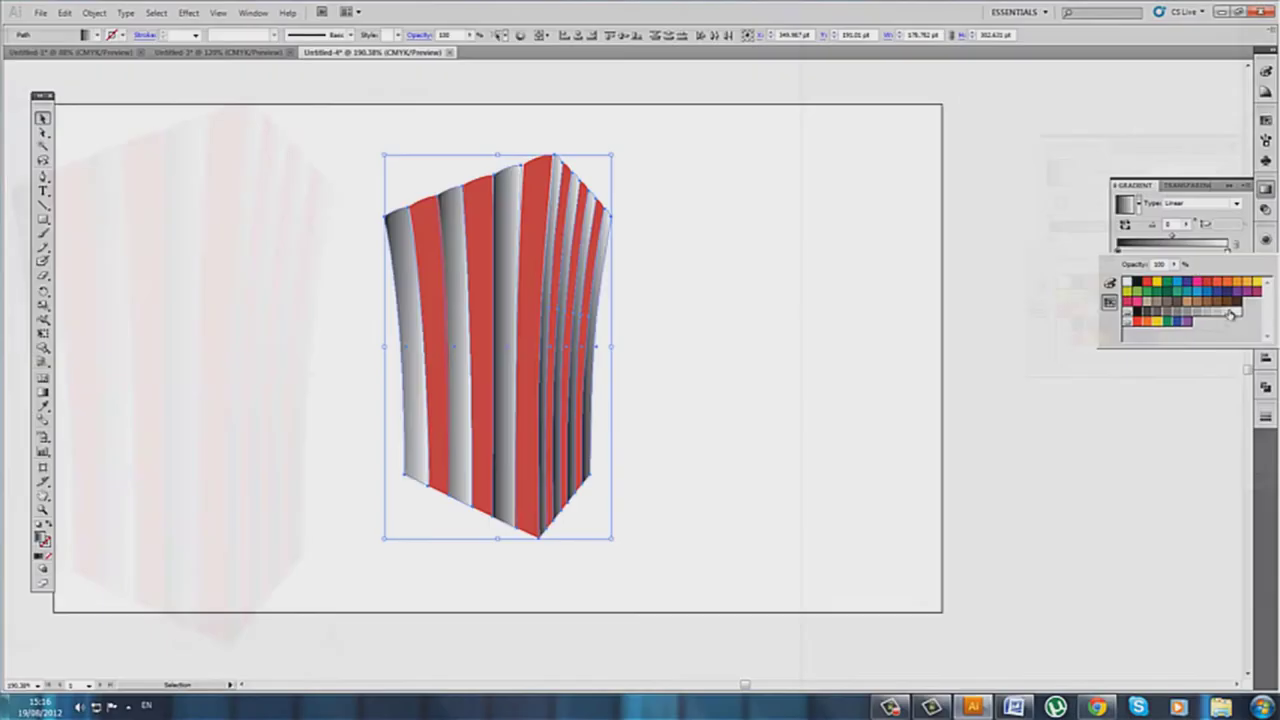
# Shade the white stripes with a diagonal light-grey linear gradient.
pyautogui.moveTo(383, 551); pyautogui.dragTo(686, 206)
pyautogui.moveTo(408, 617); pyautogui.dragTo(750, 30)
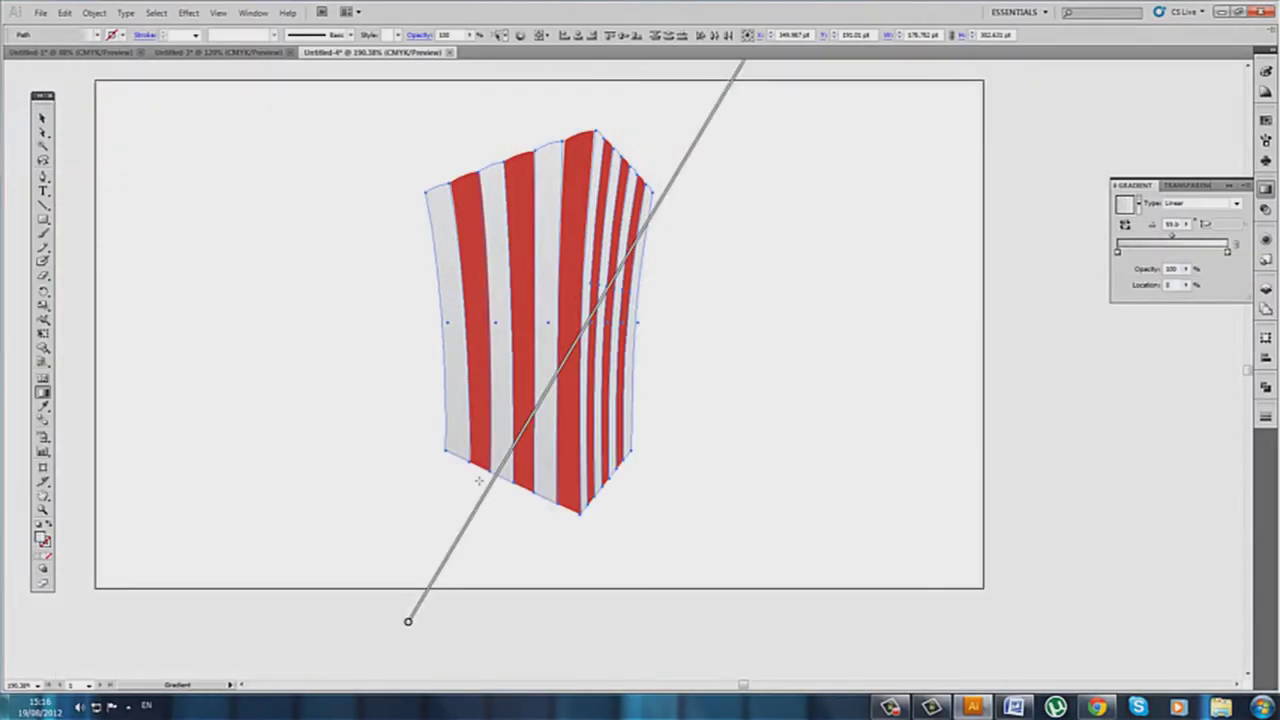
pyautogui.moveTo(355, 587); pyautogui.dragTo(512, 325)
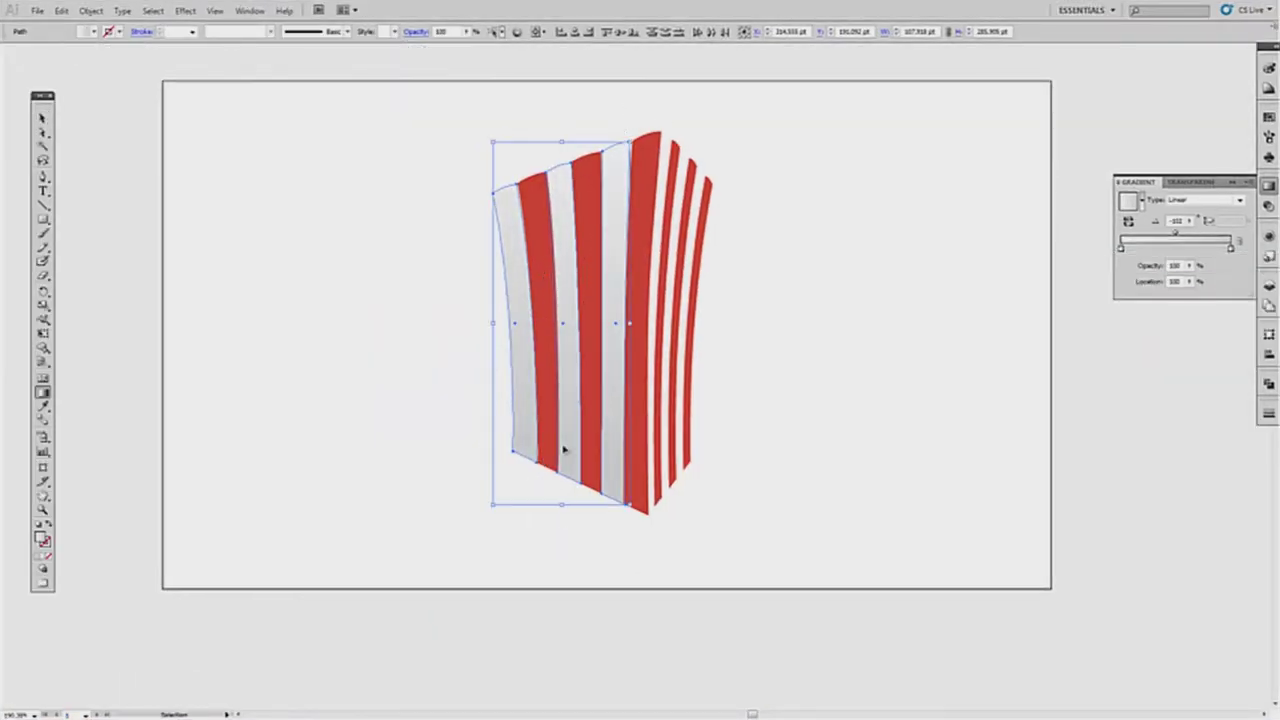
pyautogui.rightClick(564, 222)
pyautogui.click(626, 346)
pyautogui.press('g')
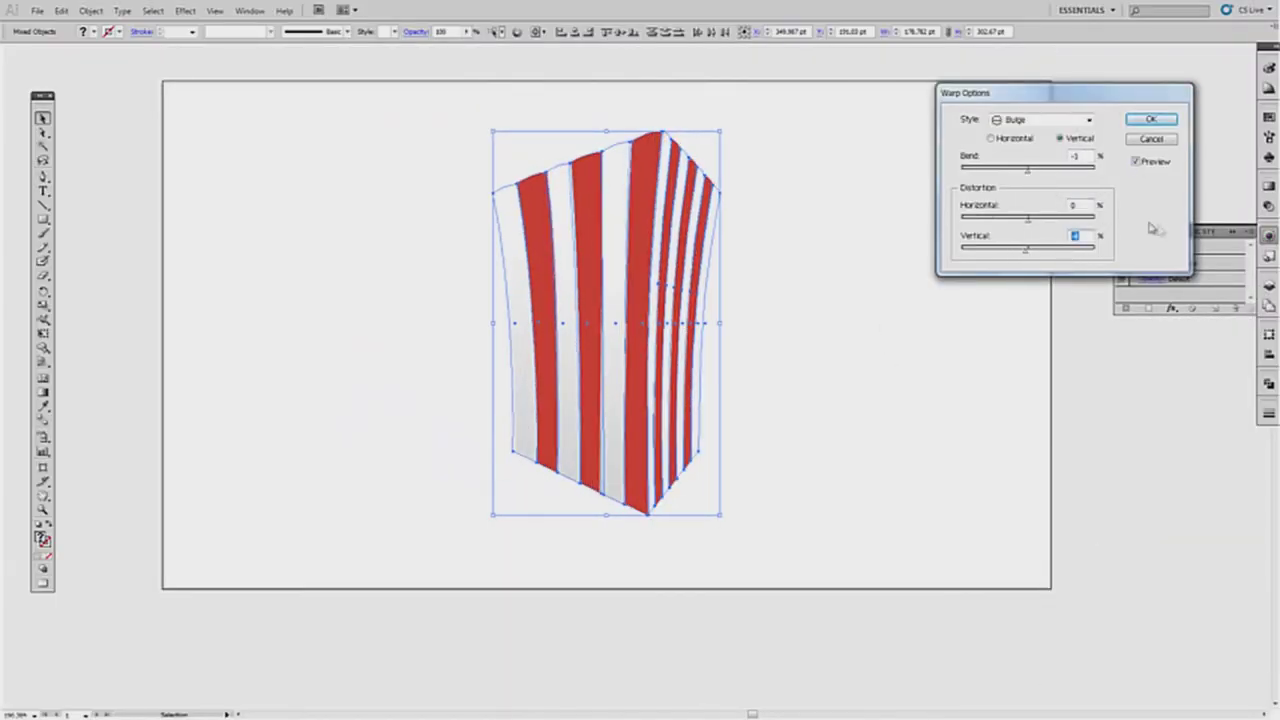
# Confirm a gentle Bulge warp on the stripe artwork.
pyautogui.press('Return')
pyautogui.click(281, 221)
pyautogui.click(584, 396)
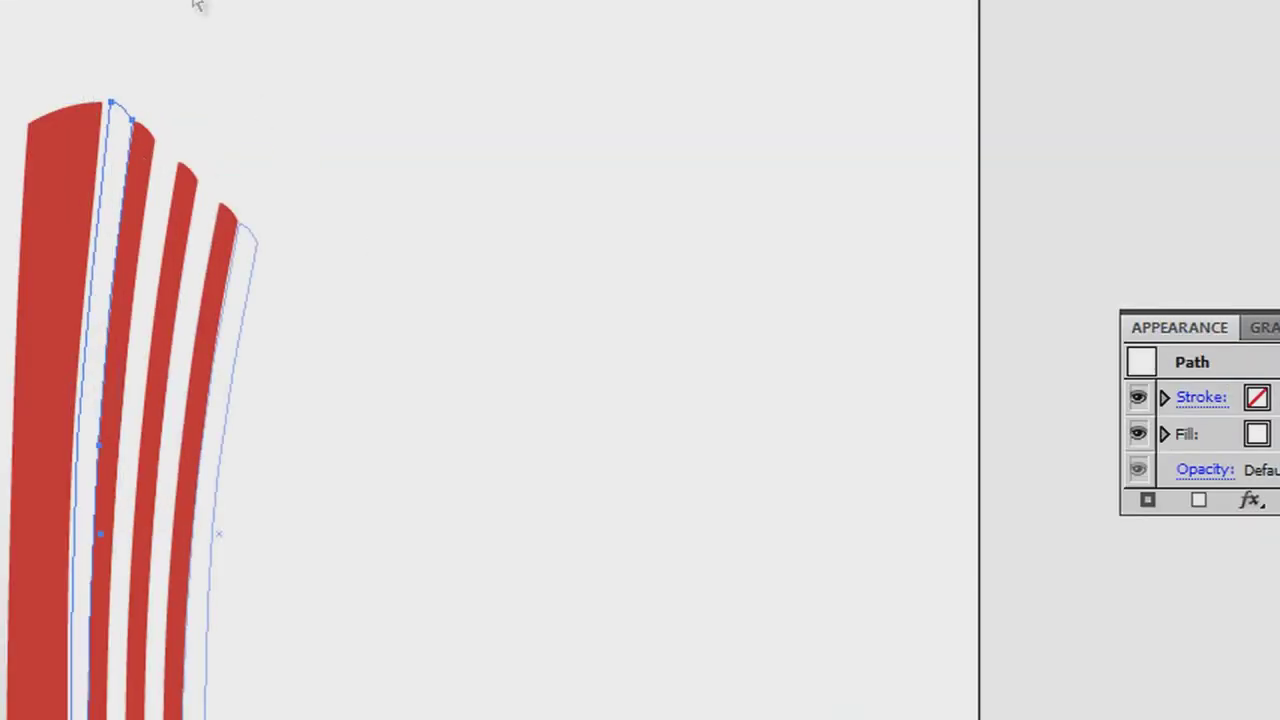
# Recolour the right stripes red, restore the outlined box, and close a small shape beside it.
pyautogui.click(60, 121)
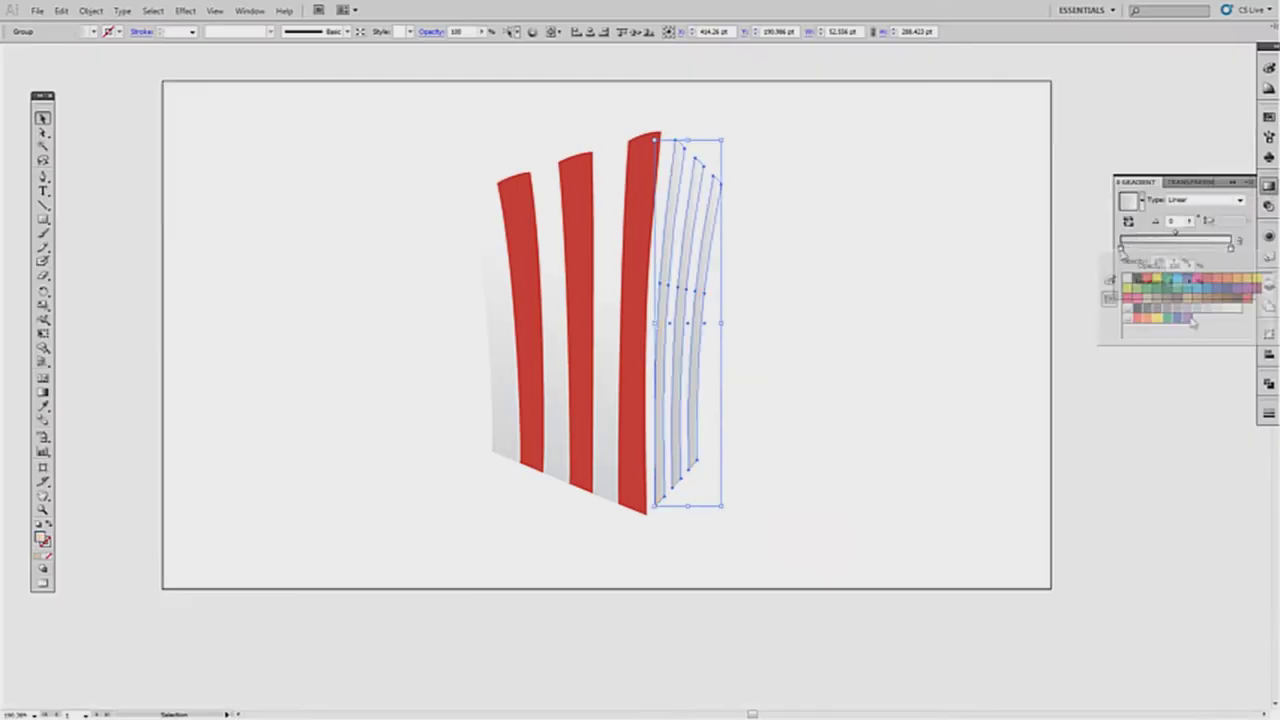
pyautogui.click(1192, 320)
pyautogui.click(771, 357)
pyautogui.hotkey('ctrl', 'a')
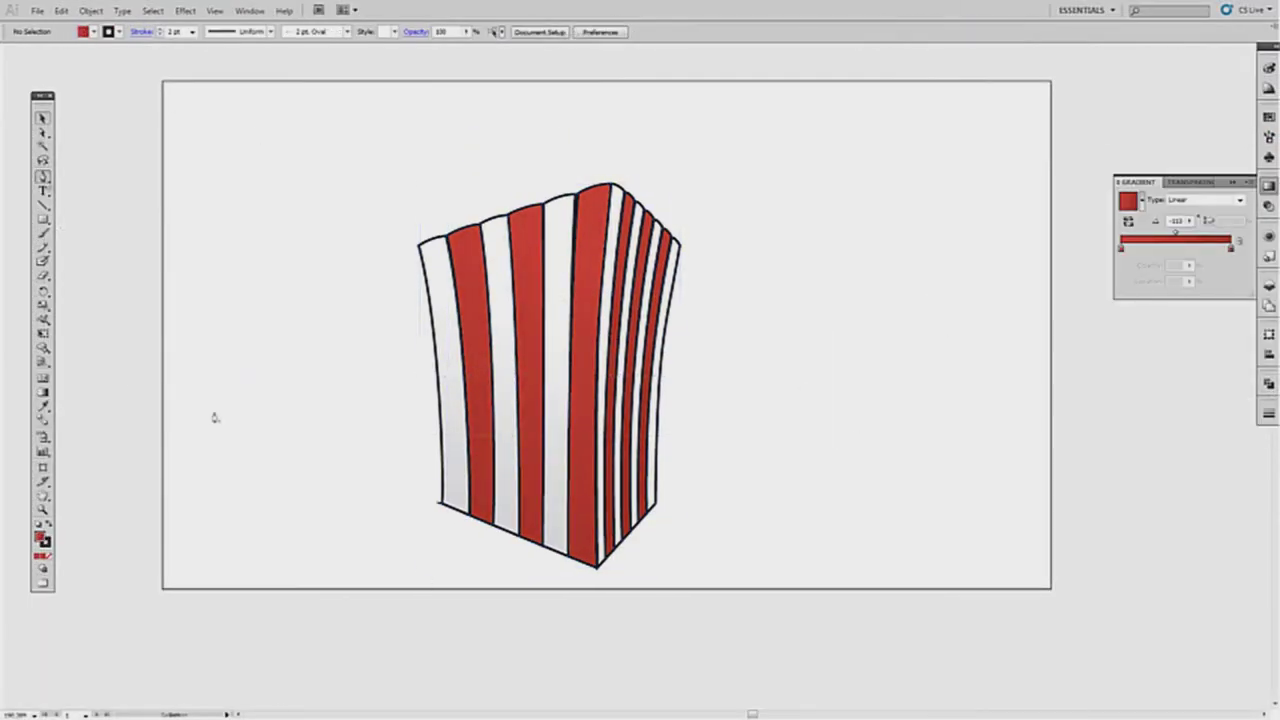
pyautogui.moveTo(270, 272); pyautogui.dragTo(290, 310)
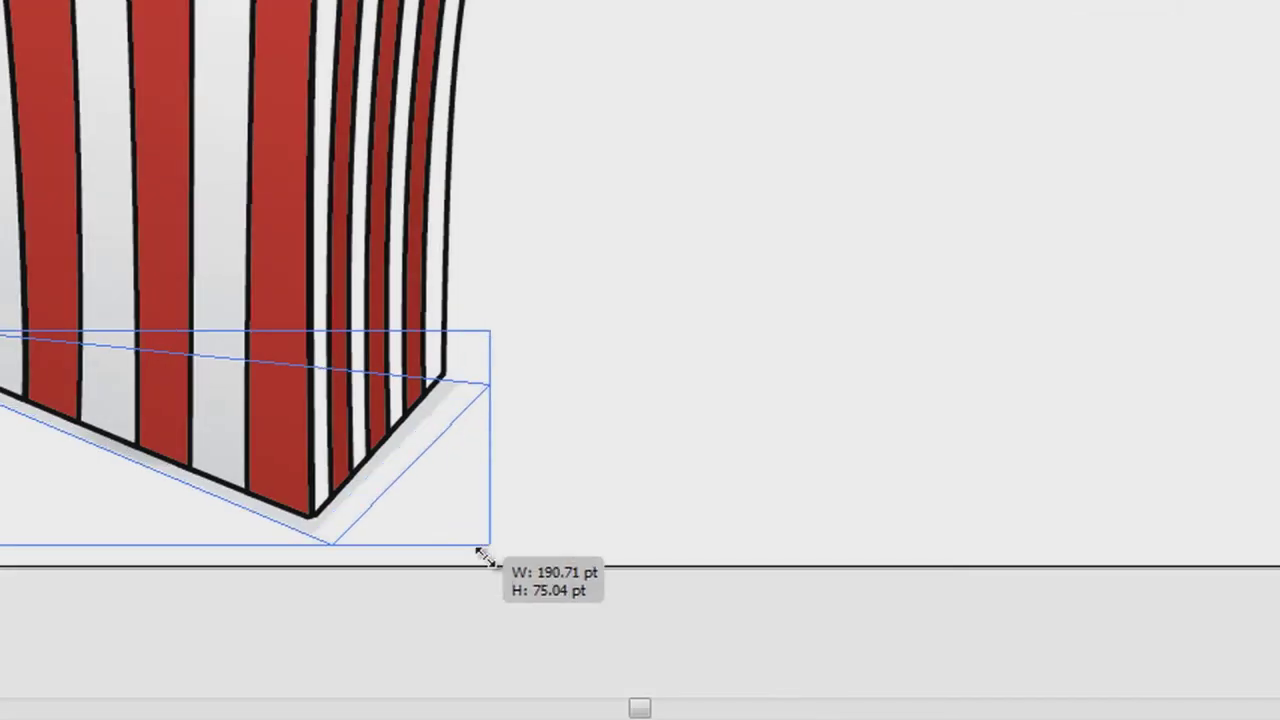
# Fill the shadow shape under the box with a gradient angled across its base.
pyautogui.rightClick(603, 627)
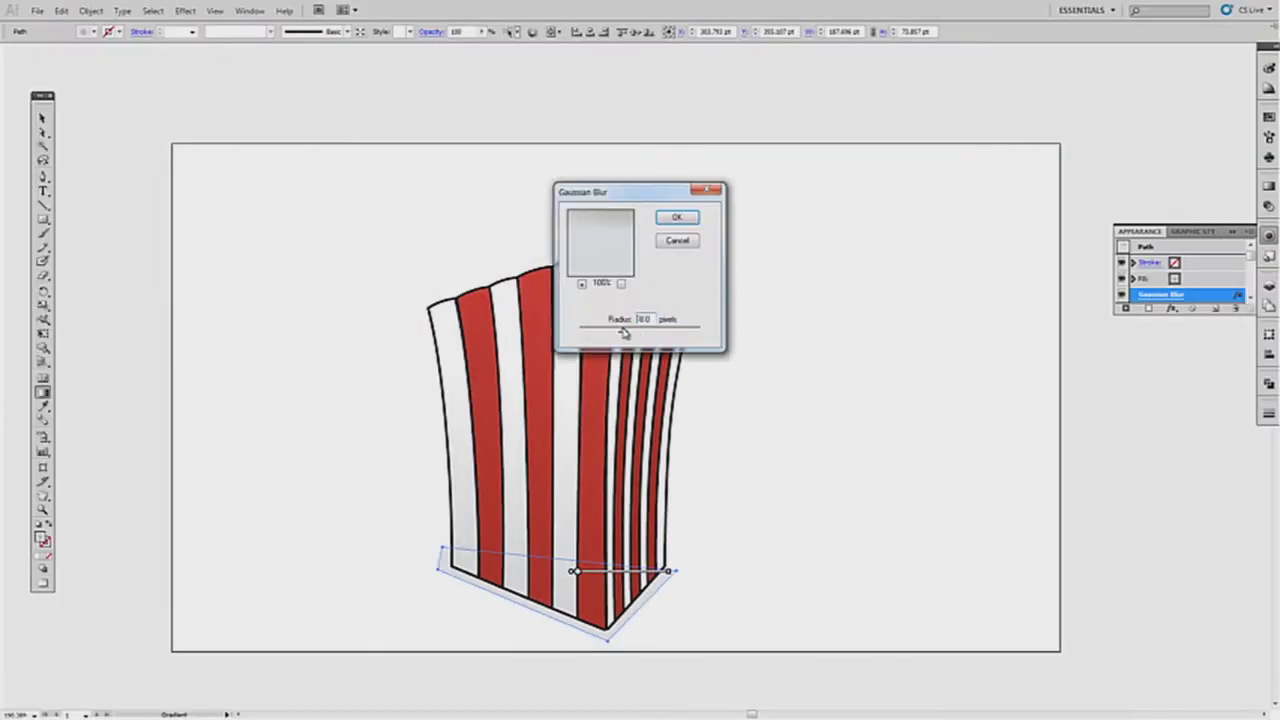
pyautogui.press('g')
pyautogui.moveTo(648, 588); pyautogui.dragTo(558, 582)
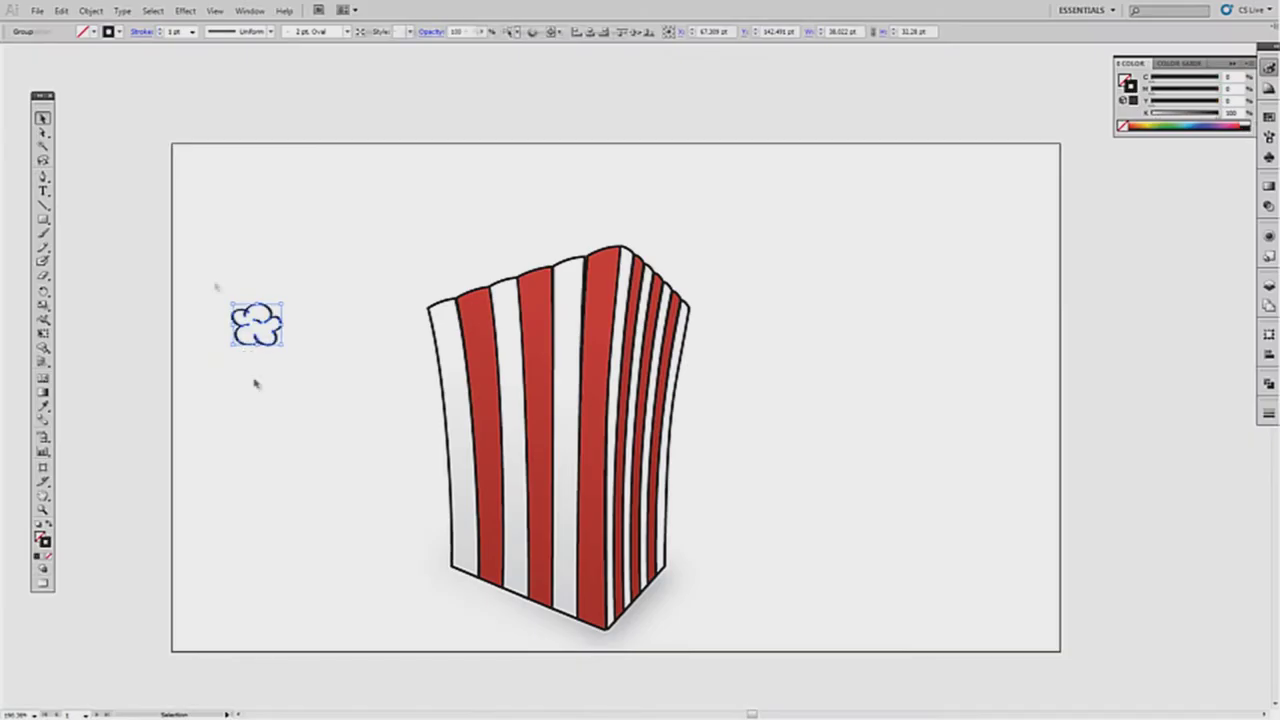
# Shrink the popcorn kernel, give it a 0.75 pt outline, and place small copies.
pyautogui.click(782, 459)
pyautogui.click(240, 312)
pyautogui.write('1.5')
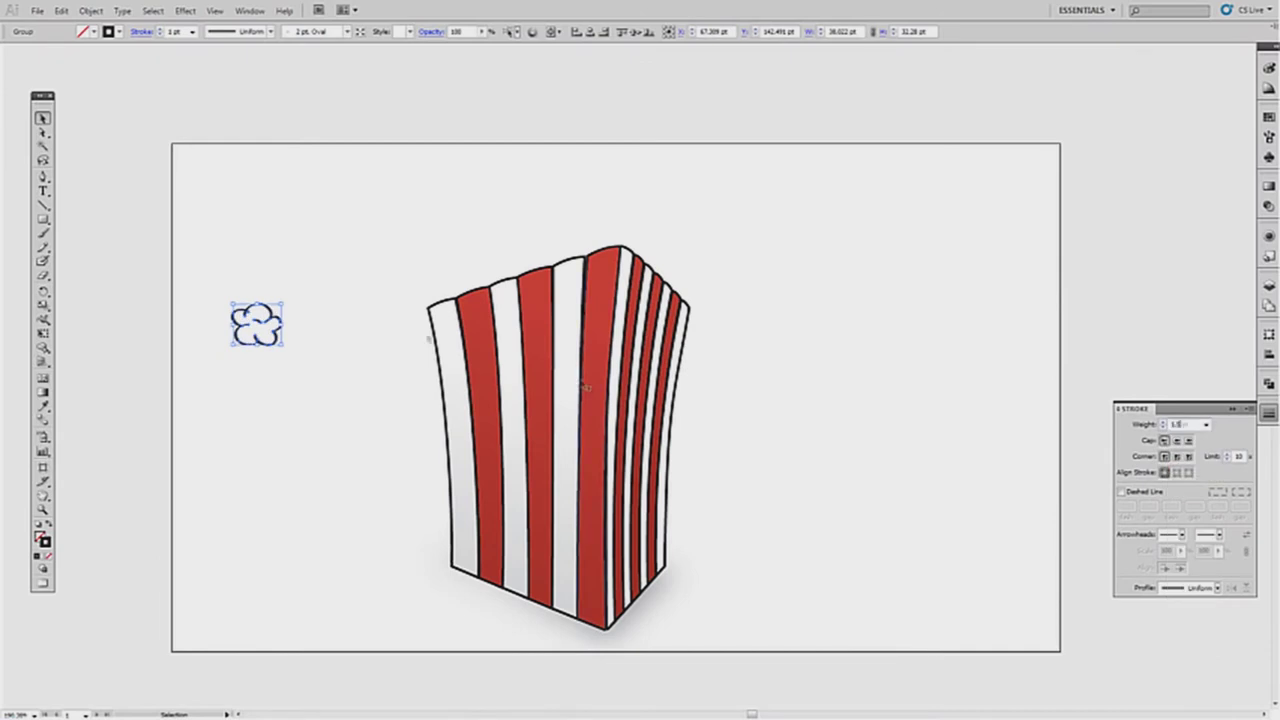
pyautogui.moveTo(258, 318); pyautogui.dragTo(255, 340)
pyautogui.click(1206, 424)
pyautogui.click(1175, 440)
pyautogui.click(200, 288)
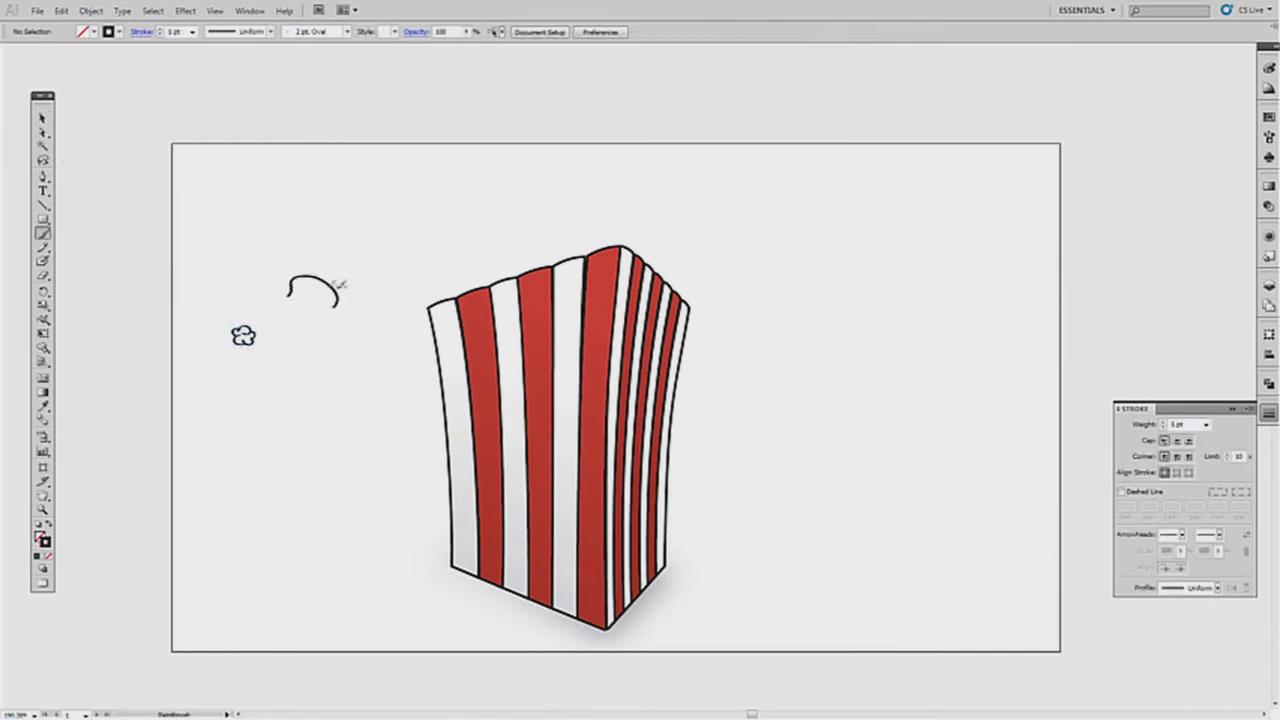
pyautogui.click(415, 500)
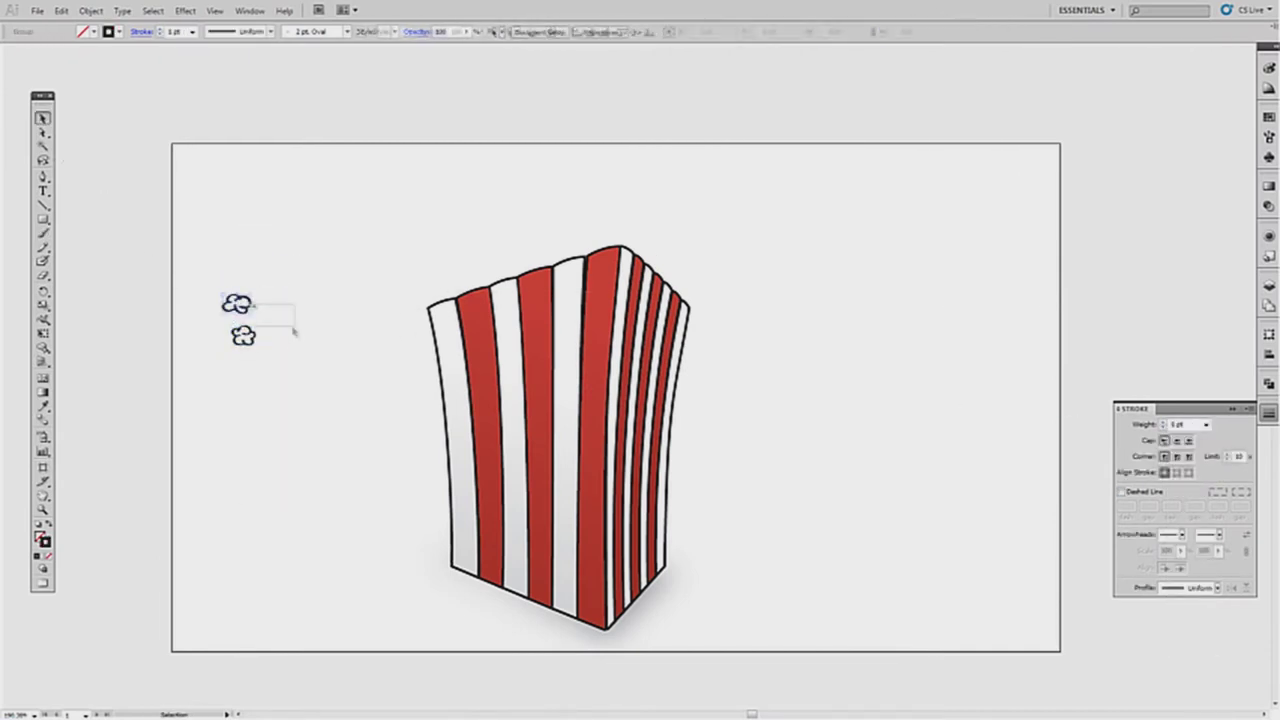
pyautogui.click(316, 381)
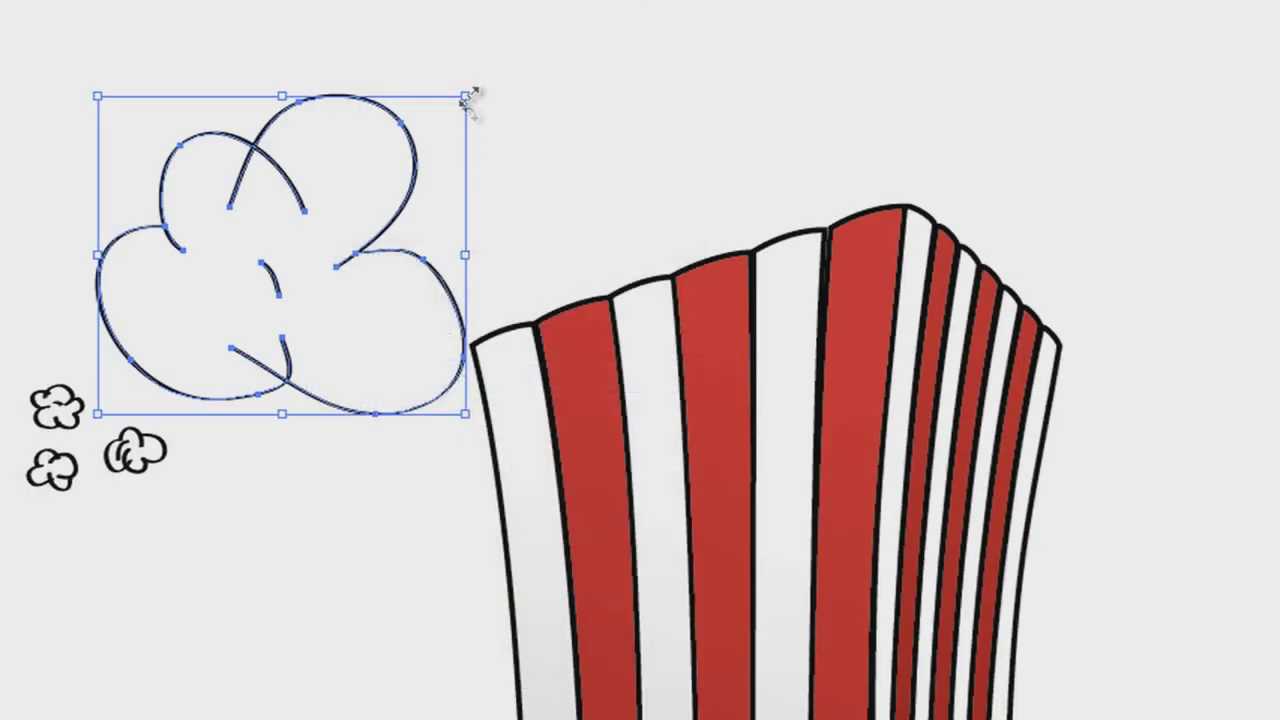
# Shrink the large kernel to small size, unite its strokes into one outline, and give it a 1 pt stroke.
pyautogui.moveTo(471, 97); pyautogui.dragTo(165, 355)
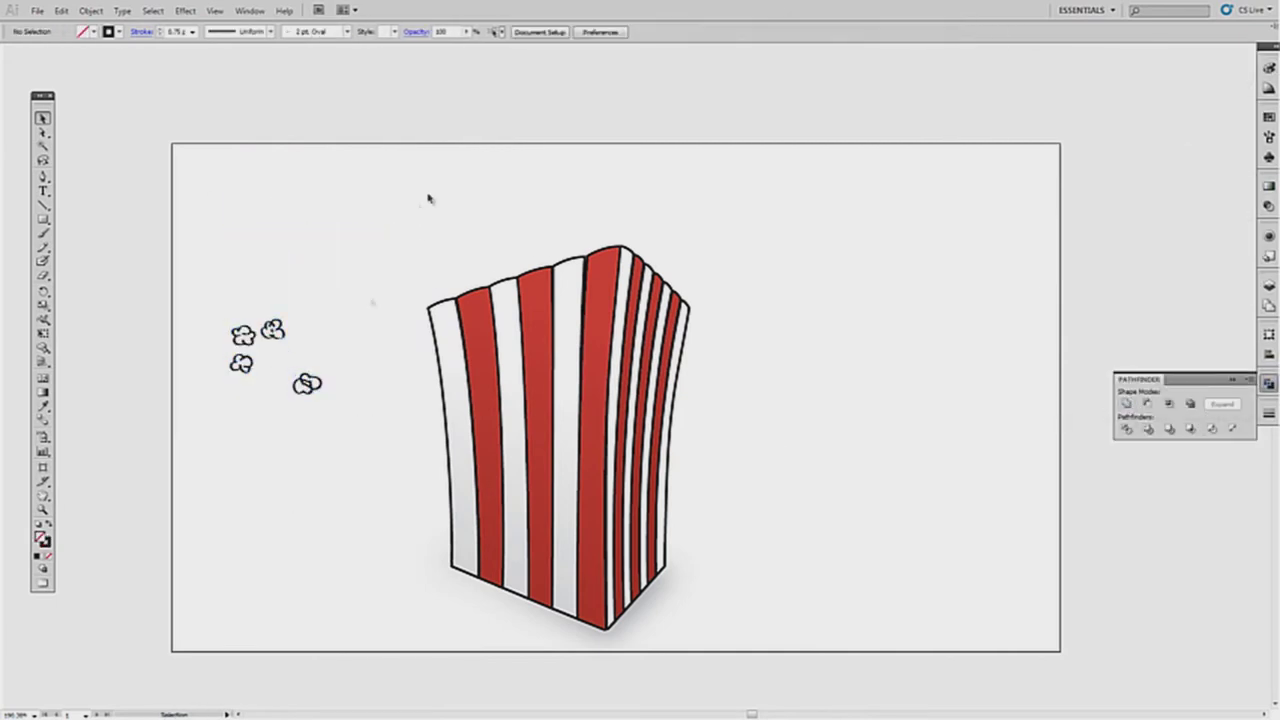
pyautogui.click(1127, 405)
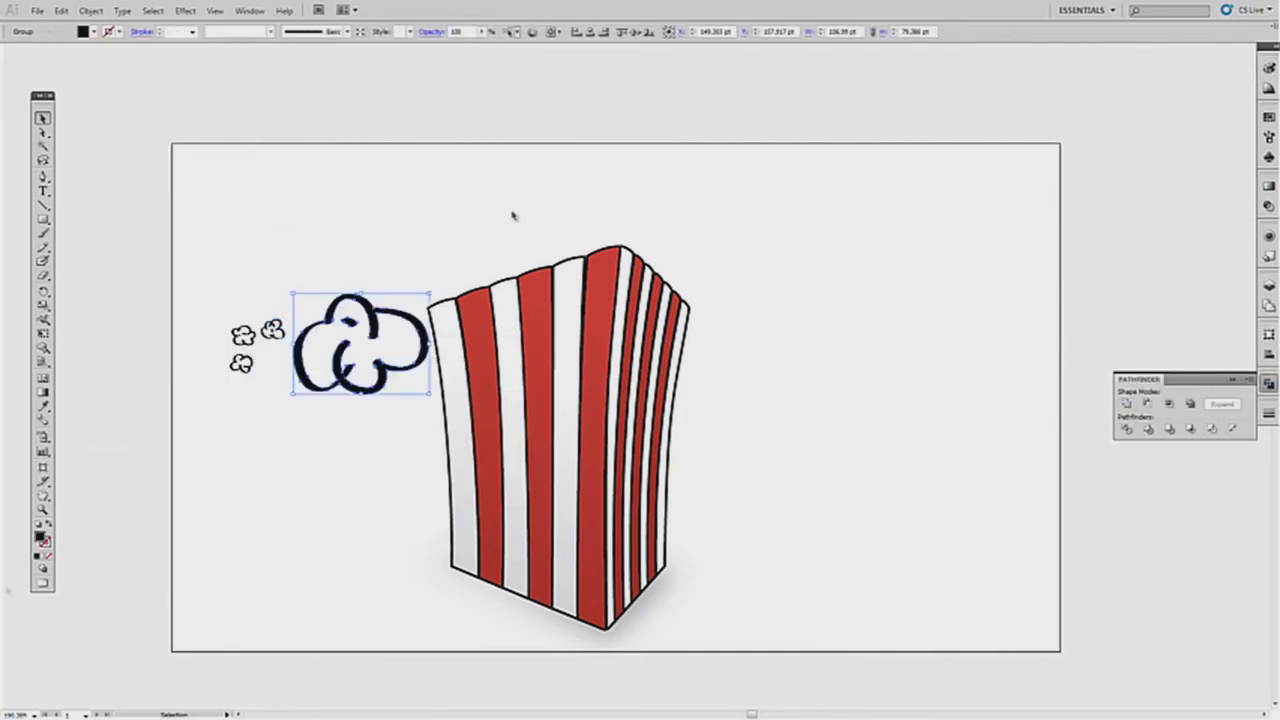
pyautogui.click(1269, 67)
pyautogui.click(1248, 118)
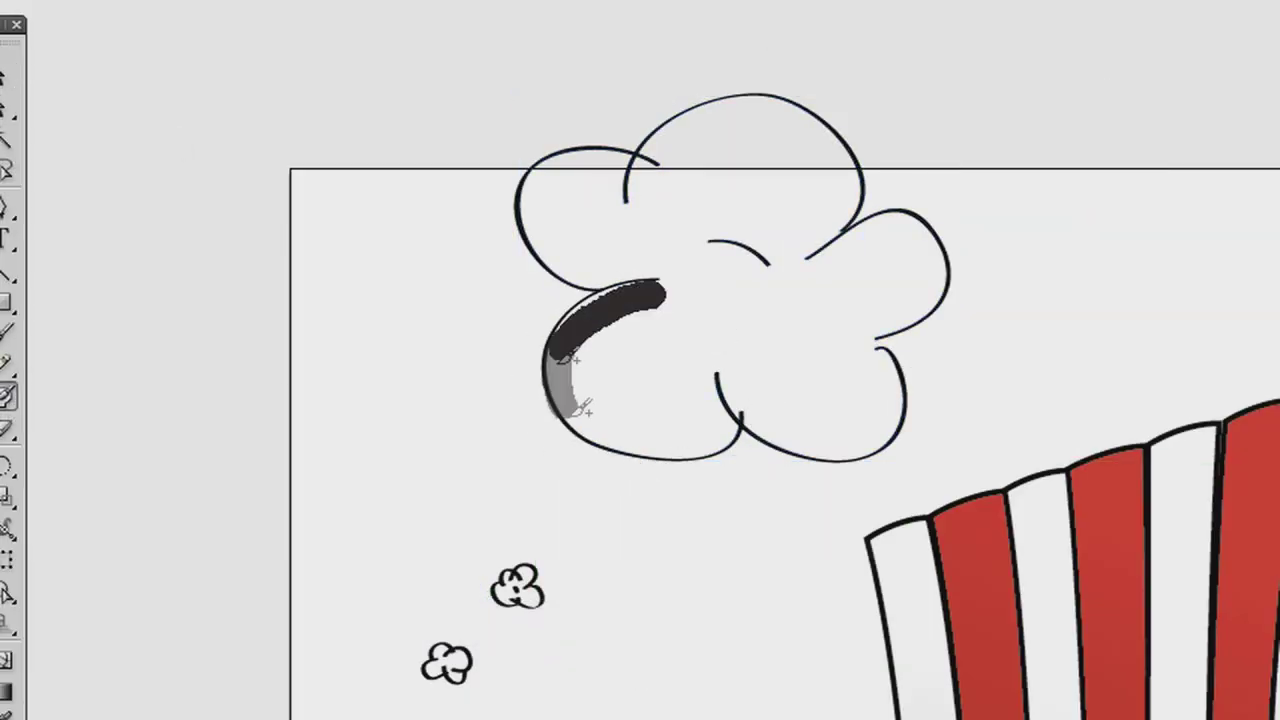
# Shade a kernel's interior grey at 38% opacity and move a small kernel onto the box's left rim.
pyautogui.moveTo(583, 408); pyautogui.dragTo(857, 414)
pyautogui.write('38')
pyautogui.press('Return')
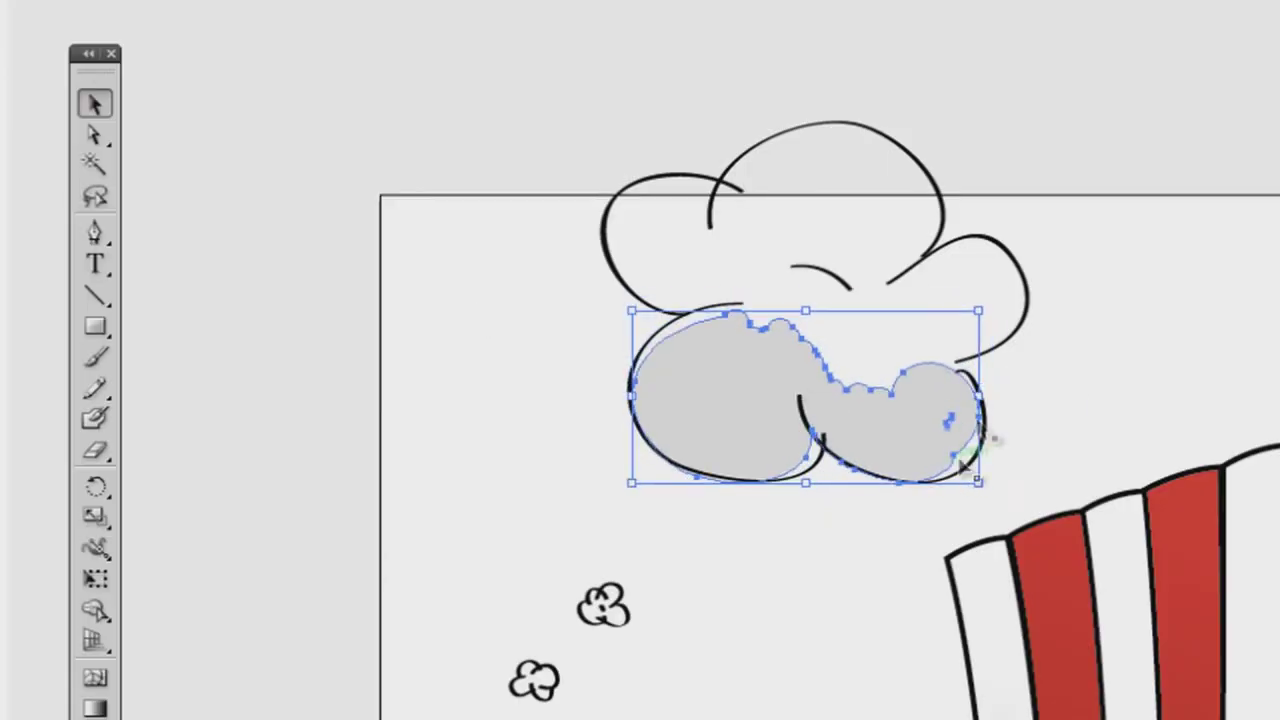
pyautogui.moveTo(627, 463); pyautogui.dragTo(955, 537)
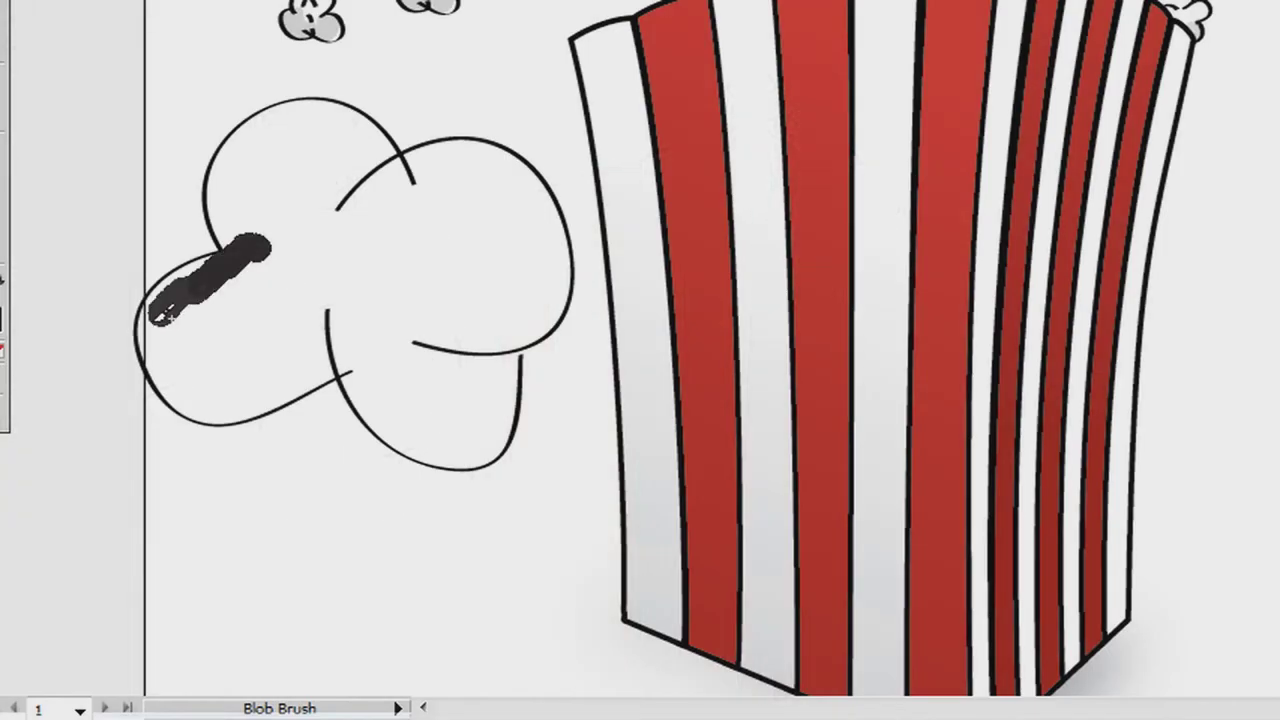
# Fill another kernel, then raise, nudge and rotate kernels to pile them along the rim.
pyautogui.moveTo(150, 300)
pyautogui.mouseDown()
pyautogui.moveTo(270, 250)
pyautogui.moveTo(429, 386)
pyautogui.moveTo(388, 368)
pyautogui.mouseUp()
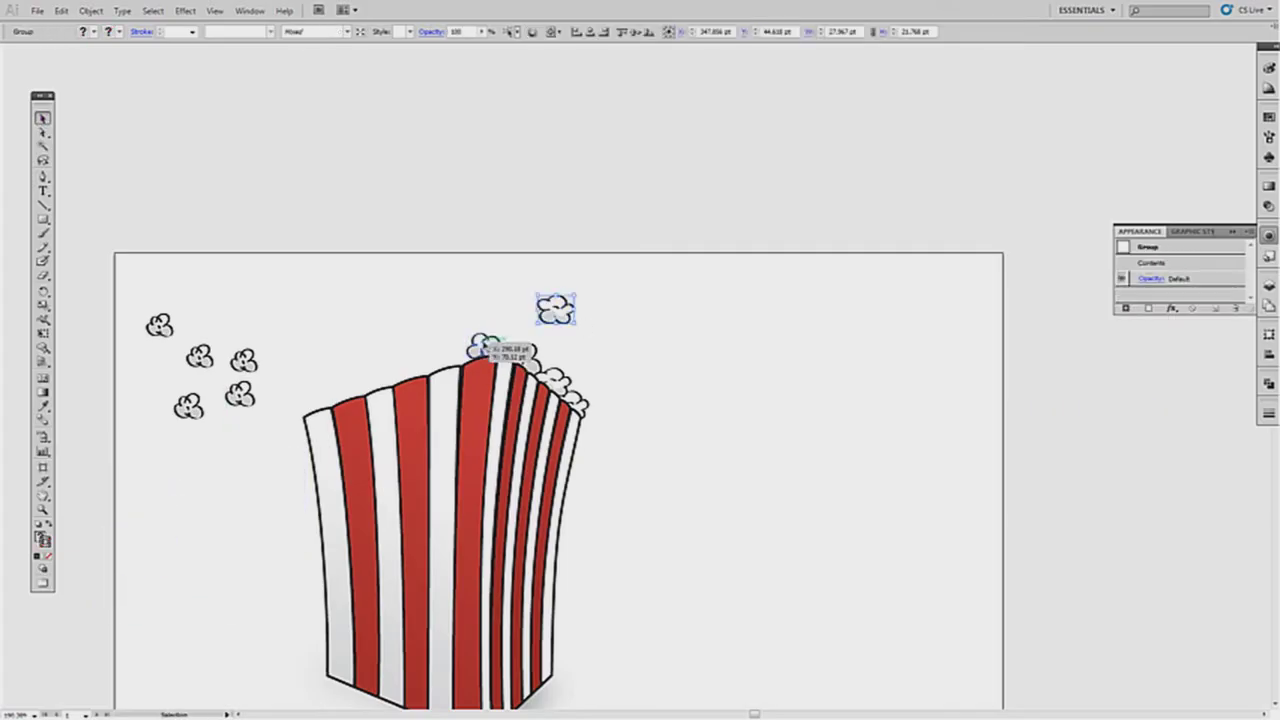
pyautogui.moveTo(500, 352); pyautogui.dragTo(498, 320)
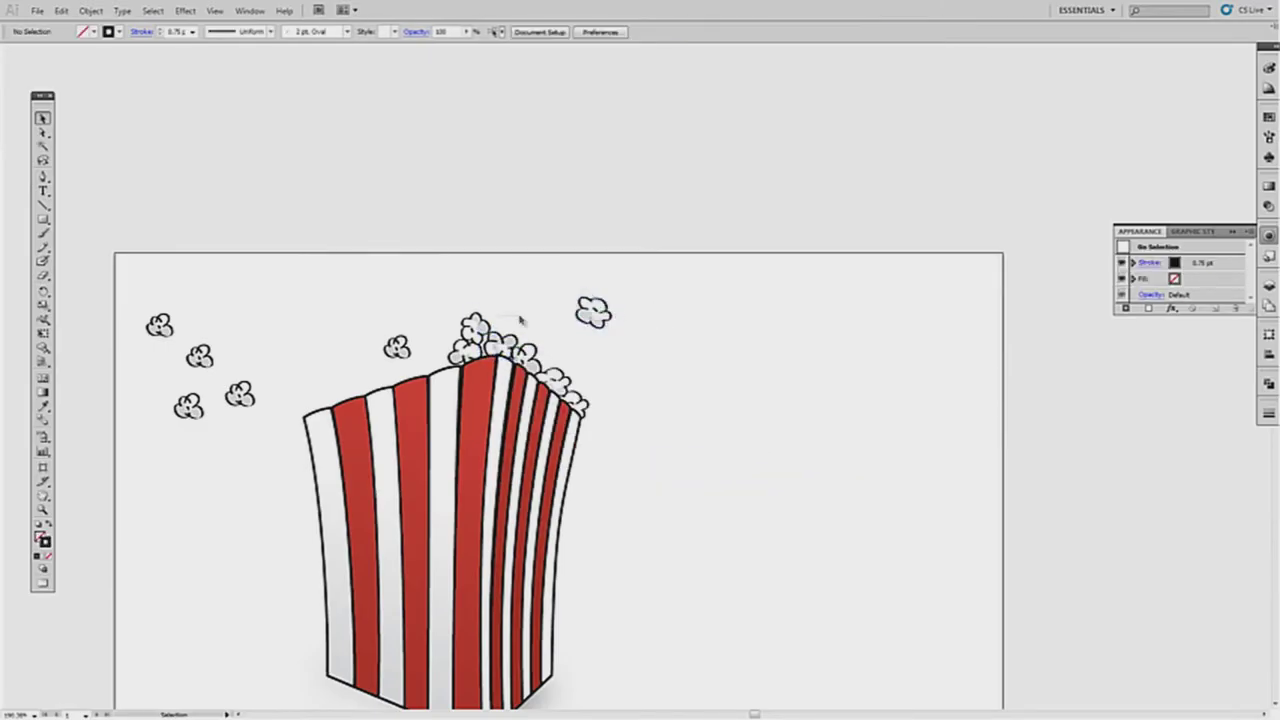
pyautogui.moveTo(514, 343); pyautogui.dragTo(573, 387)
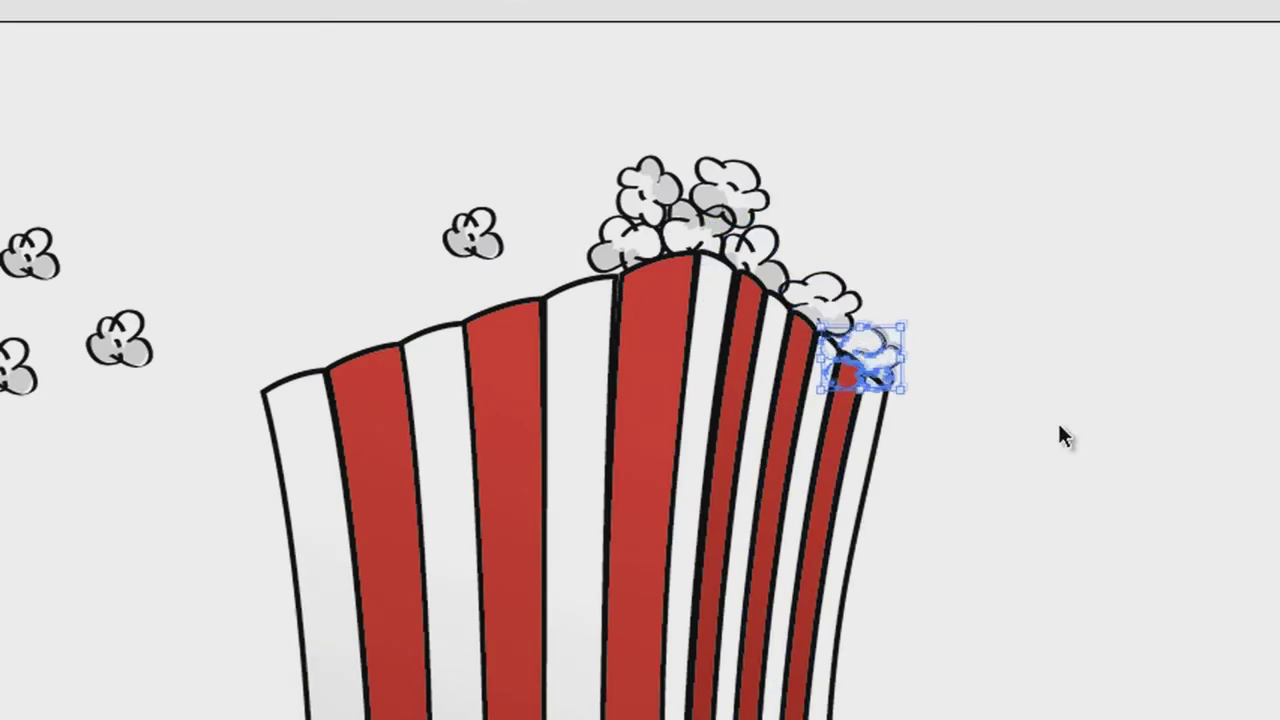
pyautogui.moveTo(556, 236); pyautogui.dragTo(547, 168)
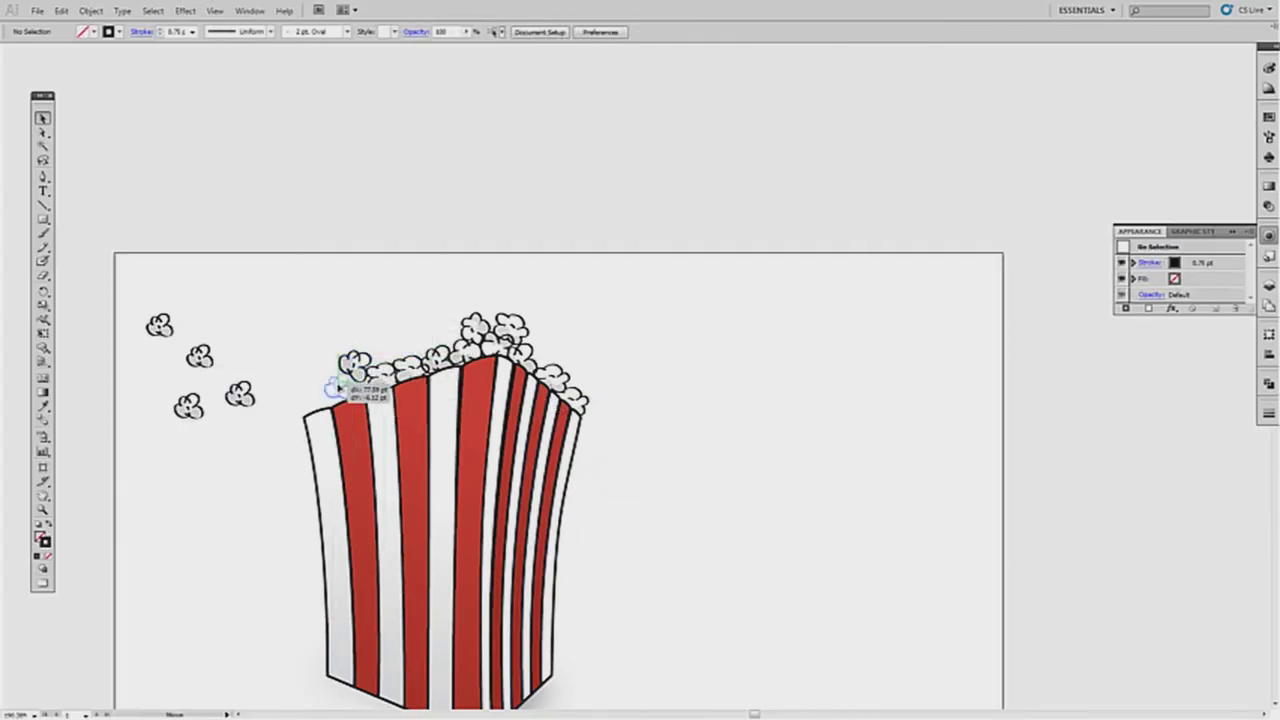
pyautogui.moveTo(331, 388); pyautogui.dragTo(336, 386)
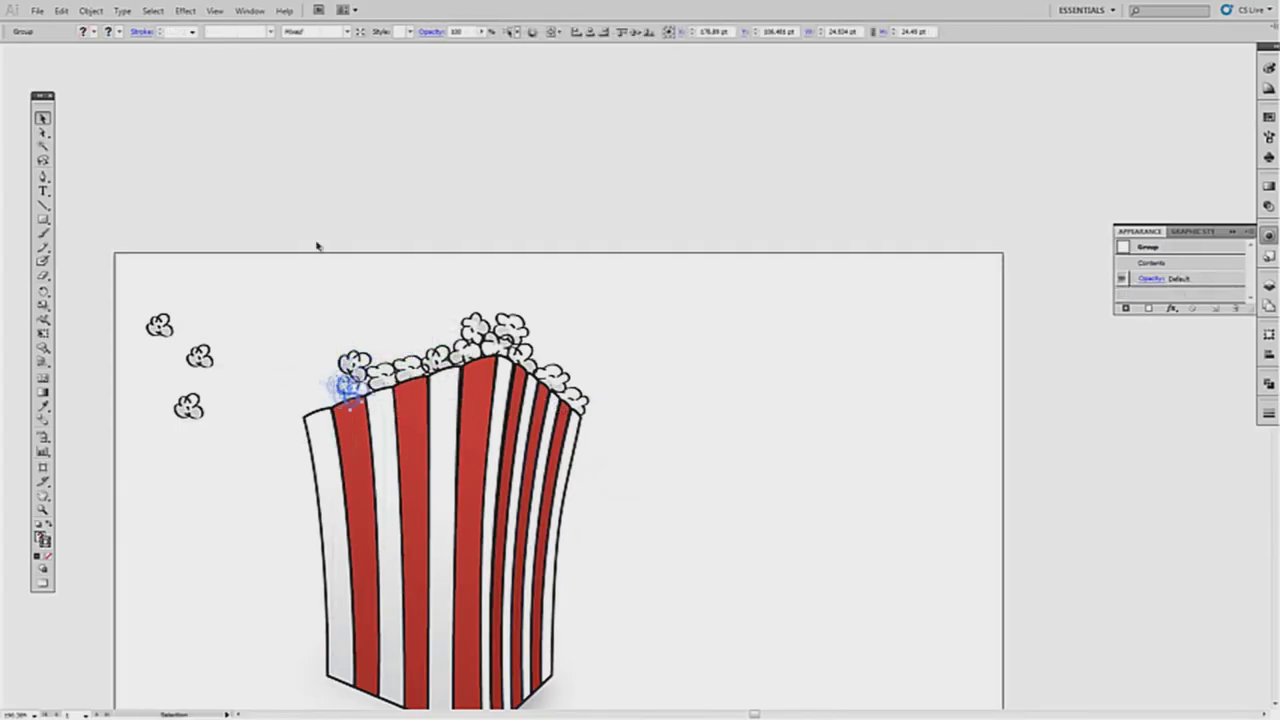